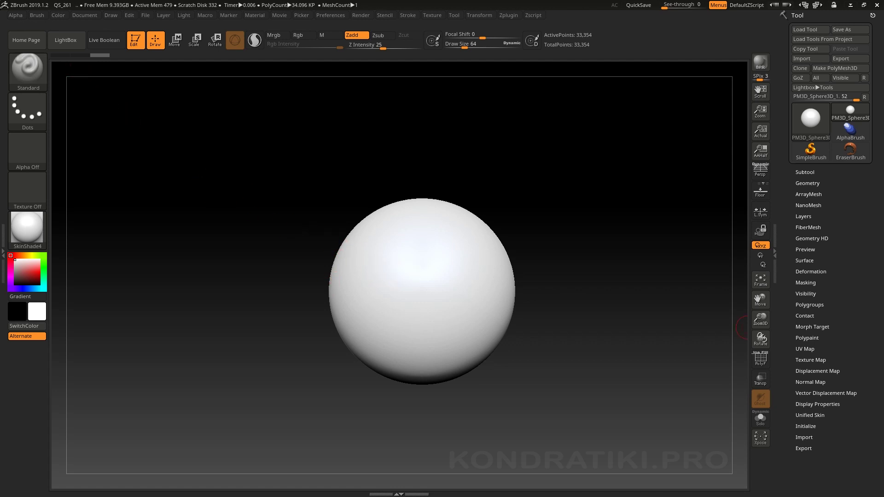
Step: Turn on Polyframe and try the sphere's wireframe-only and colour-only displays
{"action": "key", "text": "shift+f"}
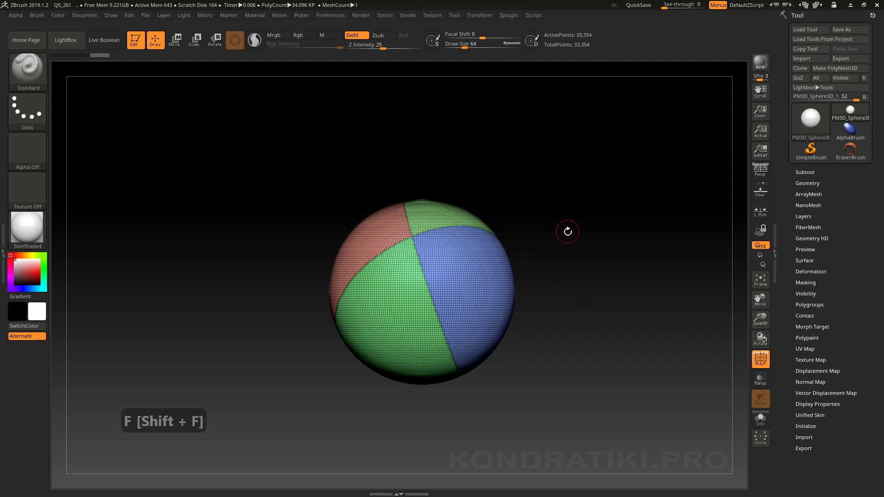
{"action": "key", "text": "f"}
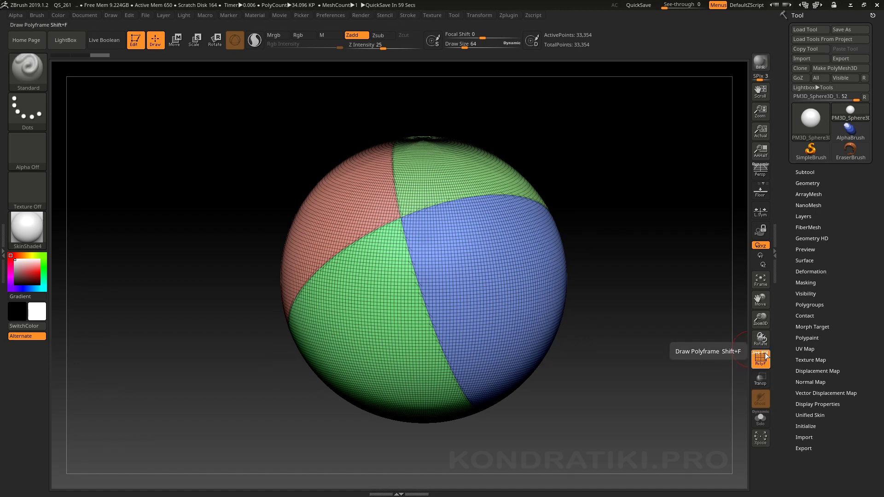
{"action": "left_click", "coordinate": [766, 356]}
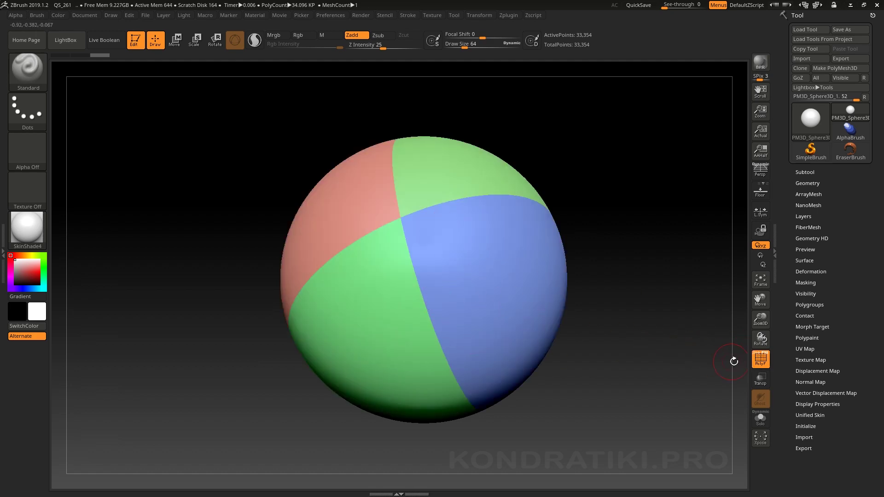
{"action": "left_click", "coordinate": [761, 359]}
{"action": "right_click_drag", "start_coordinate": [460, 245], "coordinate": [479, 285]}
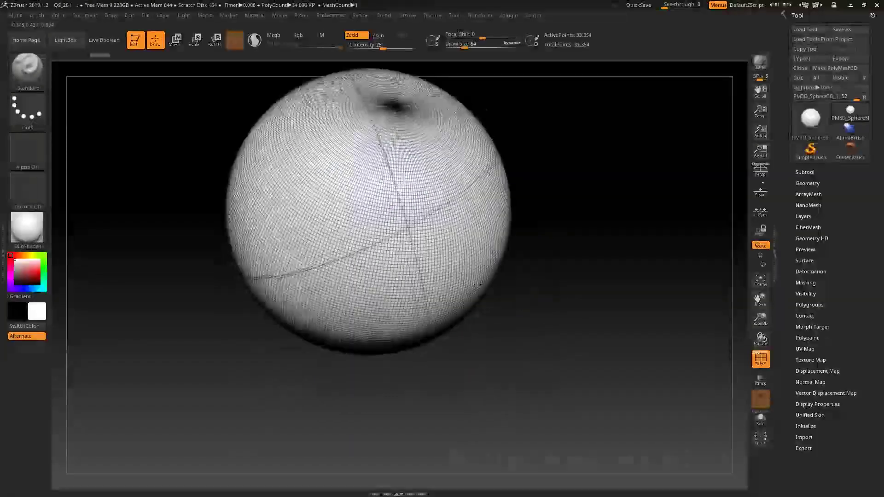
Step: Show both polygroup colour fill and wireframe lines, then activate SelectRect
{"action": "left_click", "coordinate": [767, 354]}
{"action": "left_click", "coordinate": [757, 352]}
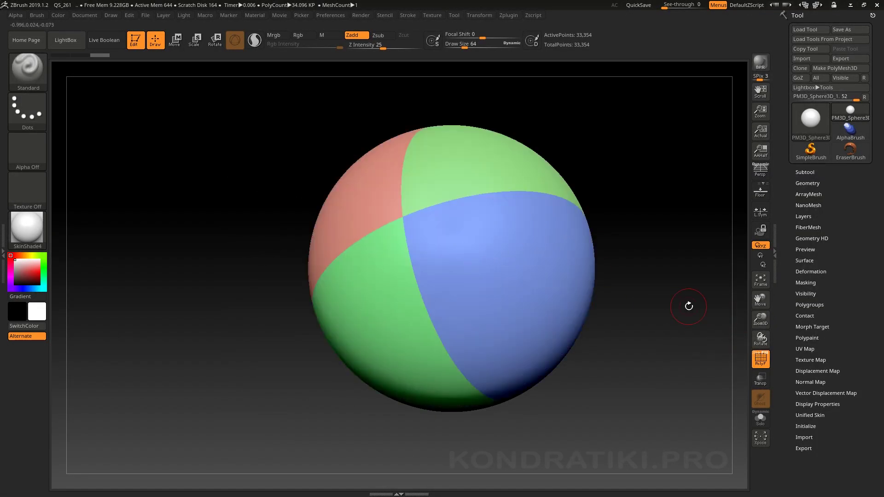
{"action": "mouse_move", "coordinate": [460, 302]}
{"action": "right_mouse_down"}
{"action": "mouse_move", "coordinate": [537, 300]}
{"action": "mouse_move", "coordinate": [490, 323]}
{"action": "mouse_move", "coordinate": [504, 343]}
{"action": "right_mouse_up"}
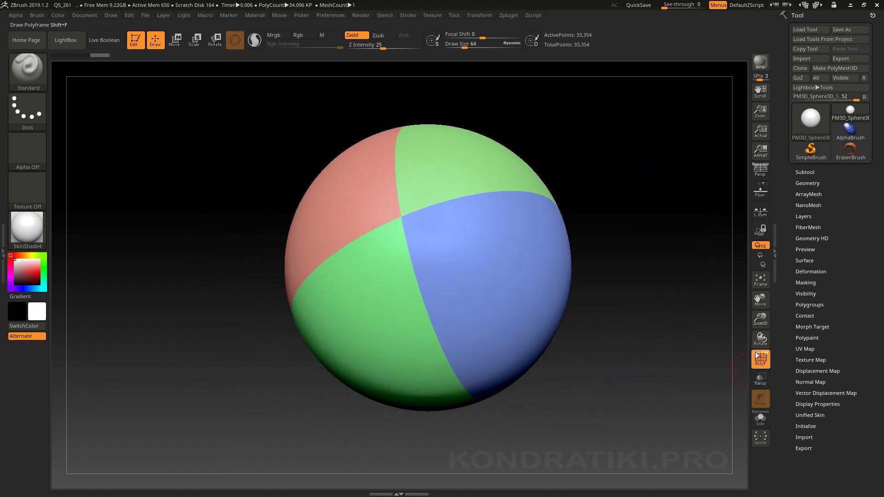
{"action": "left_click", "coordinate": [757, 353]}
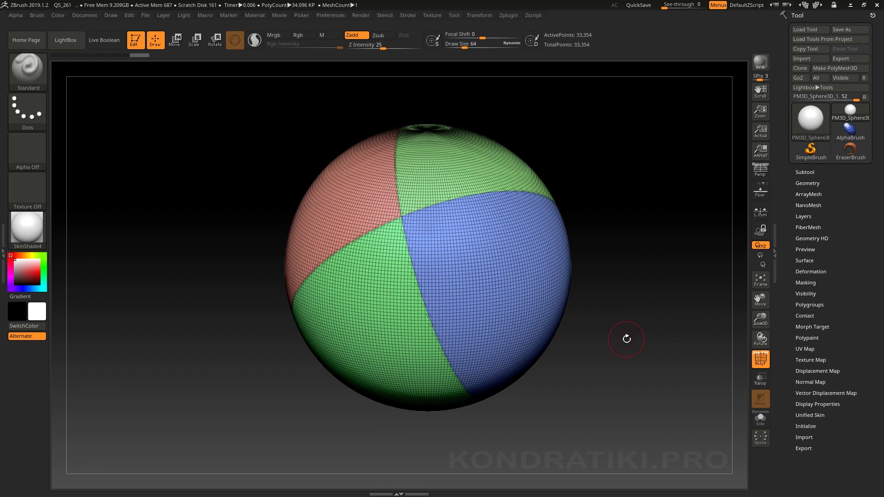
{"action": "key", "text": "ctrl+shift"}
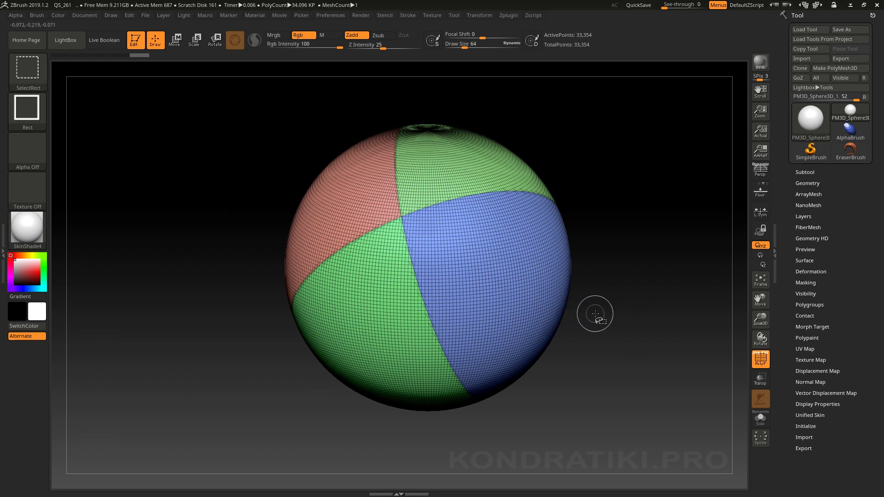
Step: Isolate the blue polygroup, invert and unhide all, then mask a patch at its centre
{"action": "left_click", "coordinate": [537, 300], "text": "ctrl+shift"}
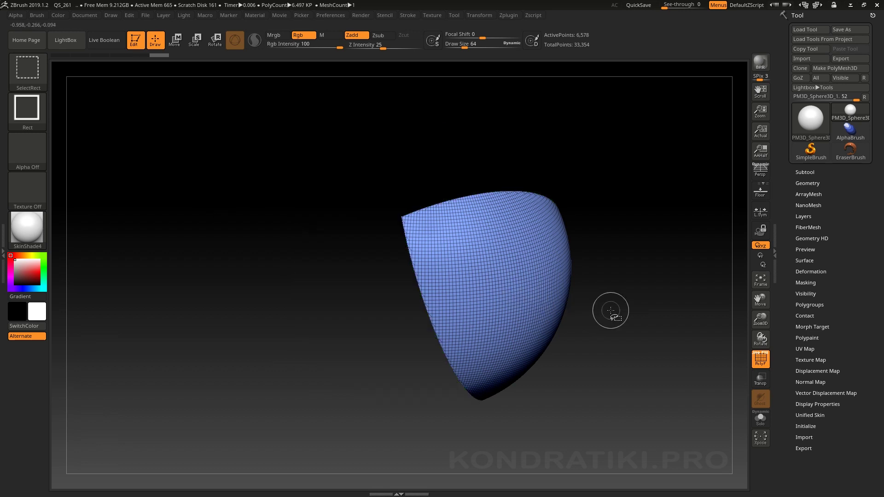
{"action": "left_click_drag", "start_coordinate": [631, 274], "coordinate": [639, 382], "text": "ctrl+shift"}
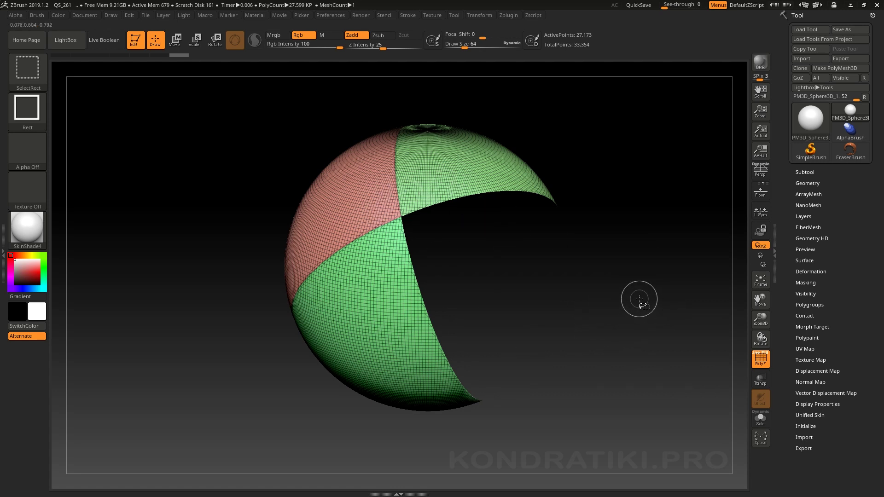
{"action": "left_click", "coordinate": [639, 299], "text": "ctrl+shift"}
{"action": "left_click_drag", "start_coordinate": [605, 345], "coordinate": [635, 299]}
{"action": "left_click_drag", "start_coordinate": [541, 260], "coordinate": [558, 340], "text": "ctrl"}
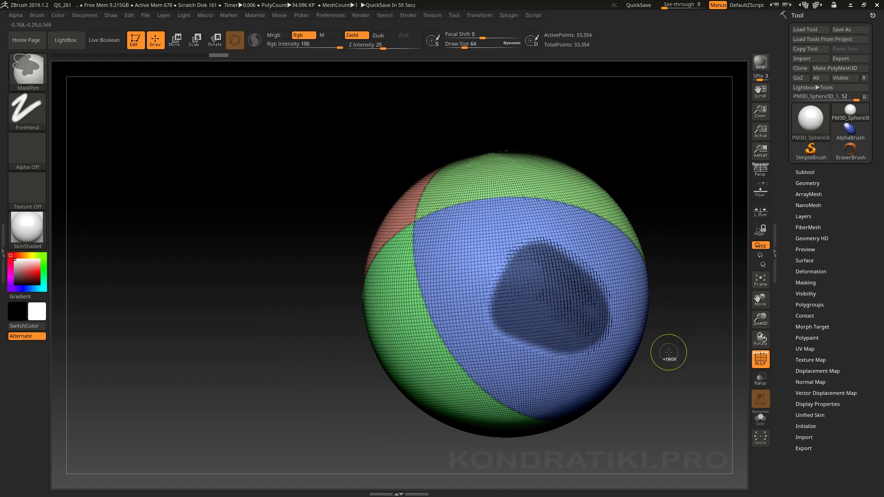
Step: Turn the mask into a new polygroup with Ctrl+W, test-pull it with the Move gizmo, then undo
{"action": "key", "text": "ctrl+w"}
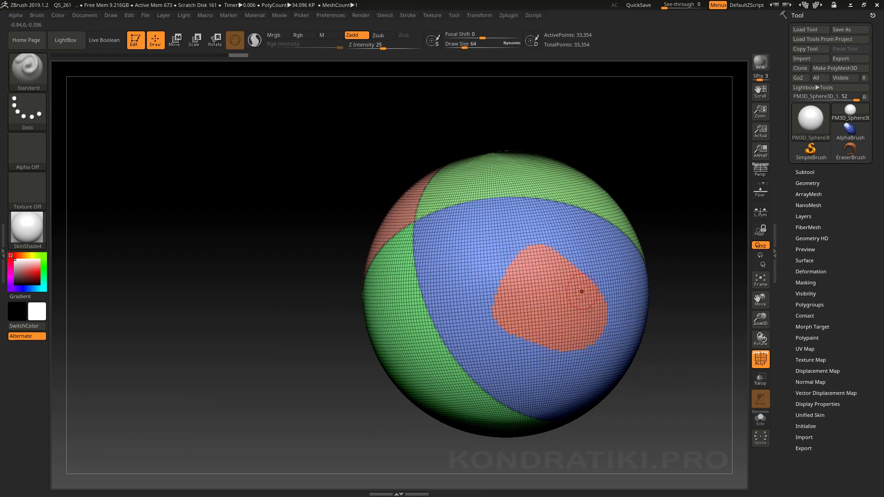
{"action": "key", "text": "w"}
{"action": "left_click_drag", "start_coordinate": [639, 382], "coordinate": [353, 273]}
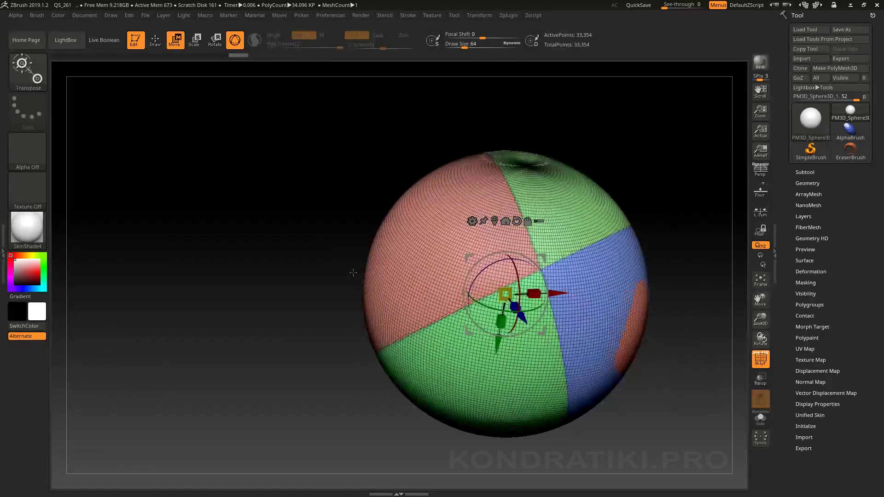
{"action": "left_click", "coordinate": [424, 254], "text": "ctrl"}
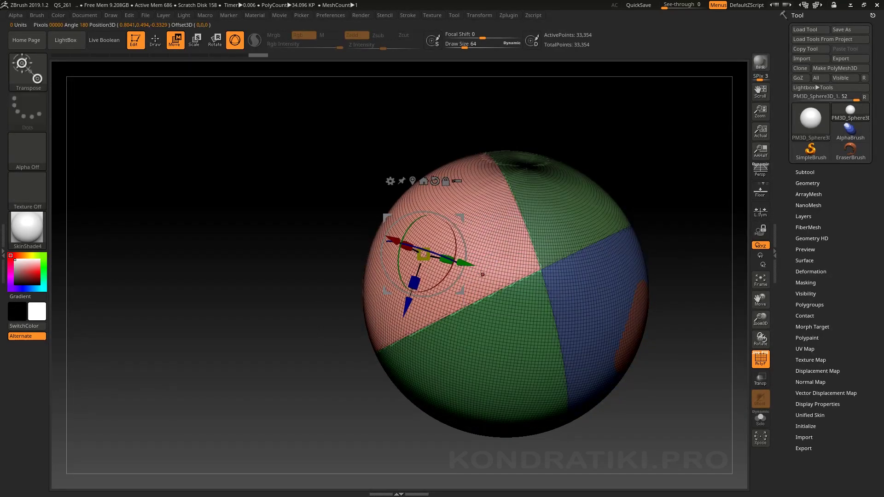
{"action": "left_click_drag", "start_coordinate": [424, 254], "coordinate": [332, 235]}
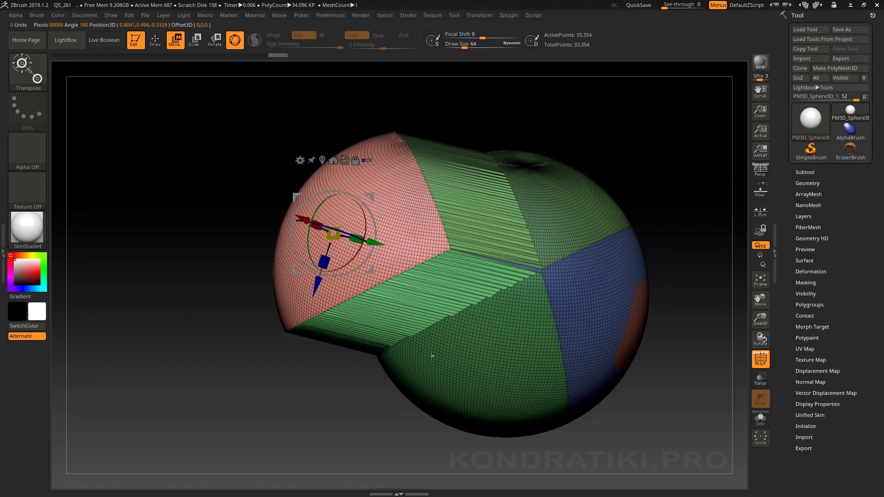
{"action": "key", "text": "ctrl+z"}
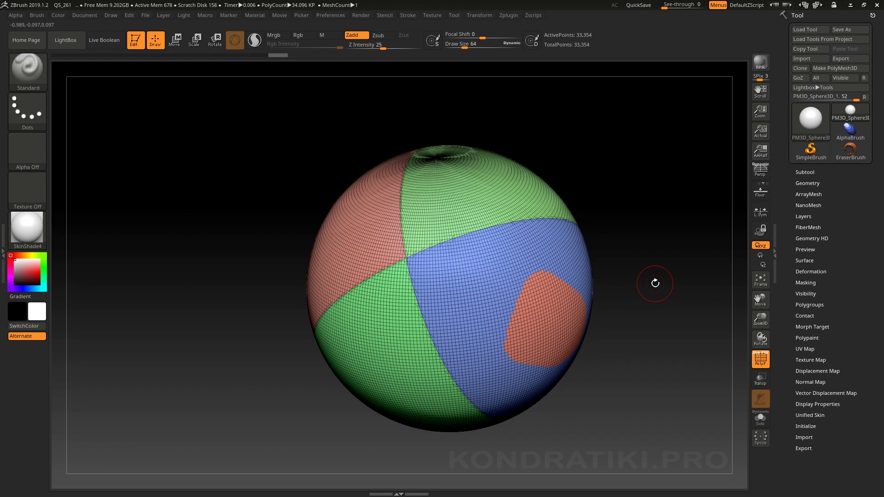
Step: Apply Tool > Polygroups > Auto Groups to combine the sphere's groups into one pink polygroup
{"action": "left_click", "coordinate": [810, 305]}
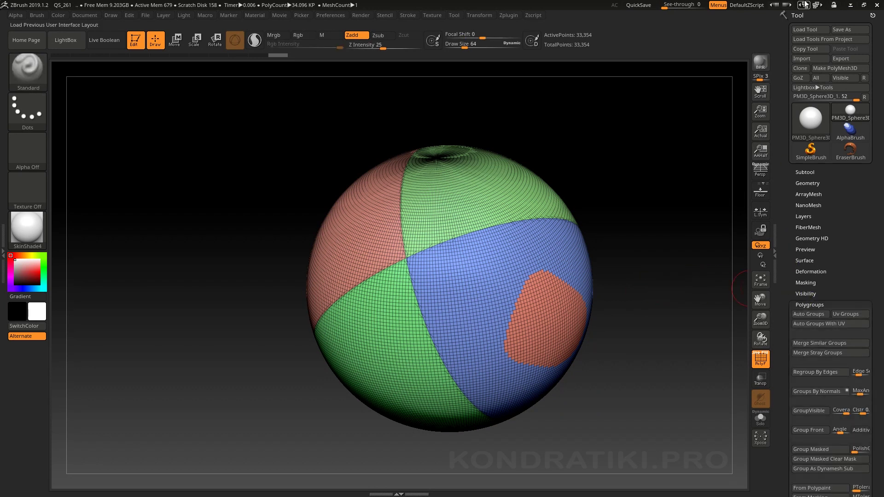
{"action": "scroll", "coordinate": [833, 215], "scroll_direction": "down", "scroll_amount": 3}
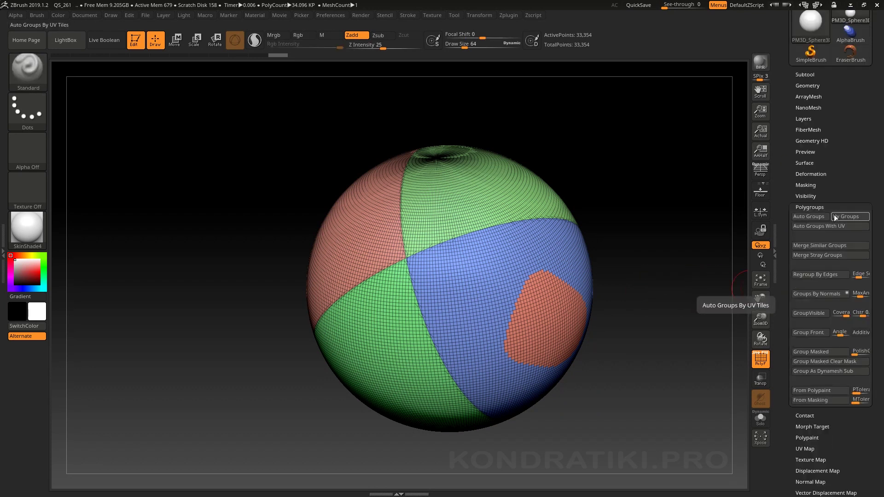
{"action": "left_click", "coordinate": [804, 220]}
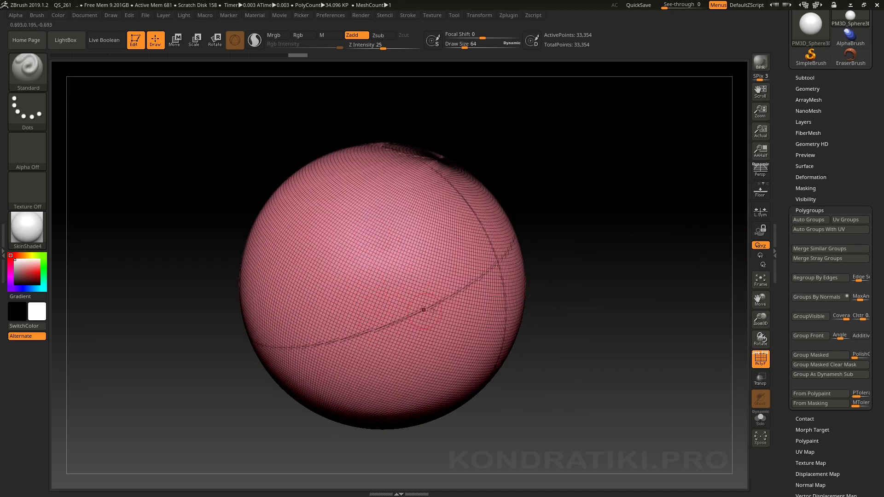
{"action": "right_click_drag", "start_coordinate": [404, 306], "coordinate": [449, 297], "text": "alt"}
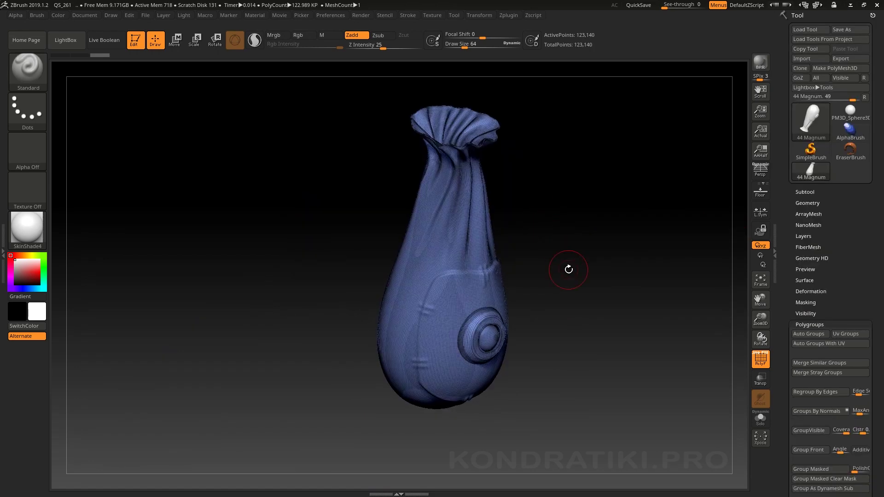
Step: Auto-group the vase, isolate its pink eye polygroup, then unhide all groups
{"action": "mouse_move", "coordinate": [568, 266]}
{"action": "left_mouse_down"}
{"action": "mouse_move", "coordinate": [534, 246]}
{"action": "mouse_move", "coordinate": [527, 253]}
{"action": "left_mouse_up"}
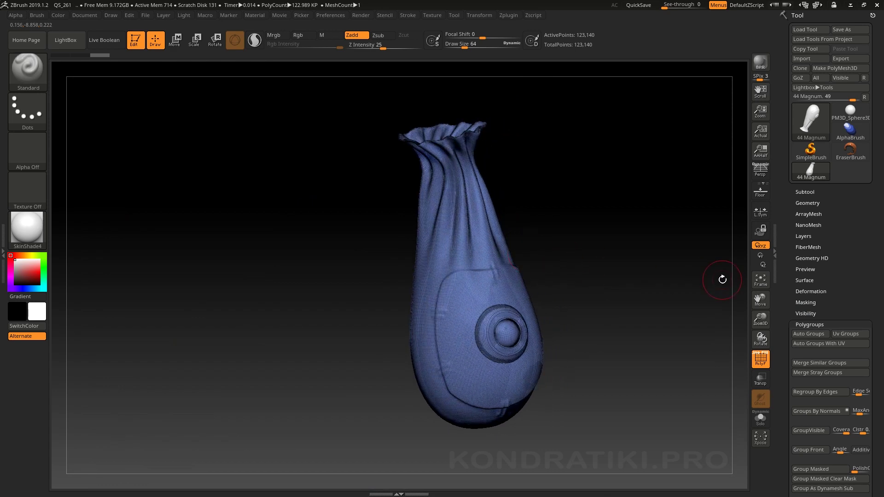
{"action": "left_click", "coordinate": [806, 335]}
{"action": "mouse_move", "coordinate": [537, 302]}
{"action": "left_mouse_down"}
{"action": "mouse_move", "coordinate": [520, 318]}
{"action": "mouse_move", "coordinate": [548, 302]}
{"action": "left_mouse_up"}
{"action": "scroll", "coordinate": [564, 278], "scroll_direction": "up", "scroll_amount": 5}
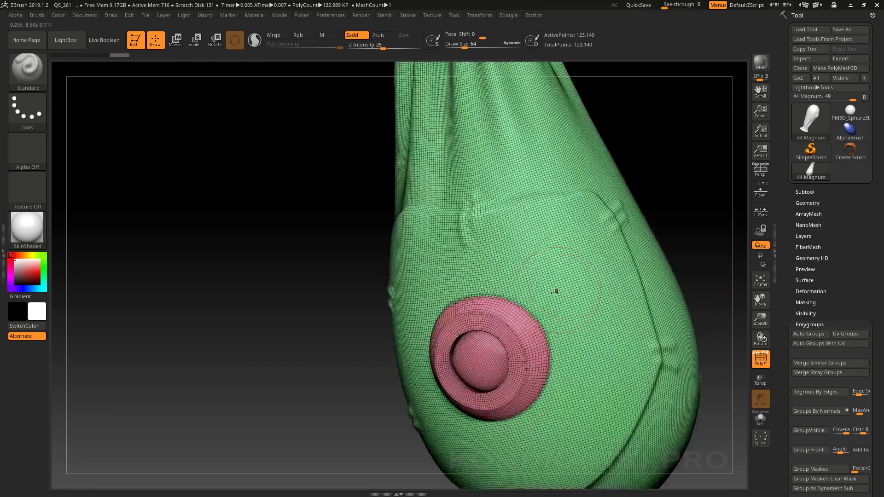
{"action": "left_click", "coordinate": [461, 322], "text": "ctrl+shift"}
{"action": "mouse_move", "coordinate": [458, 292]}
{"action": "left_mouse_down"}
{"action": "mouse_move", "coordinate": [629, 302]}
{"action": "mouse_move", "coordinate": [568, 228]}
{"action": "mouse_move", "coordinate": [636, 258]}
{"action": "left_mouse_up"}
{"action": "left_click", "coordinate": [644, 264], "text": "ctrl+shift"}
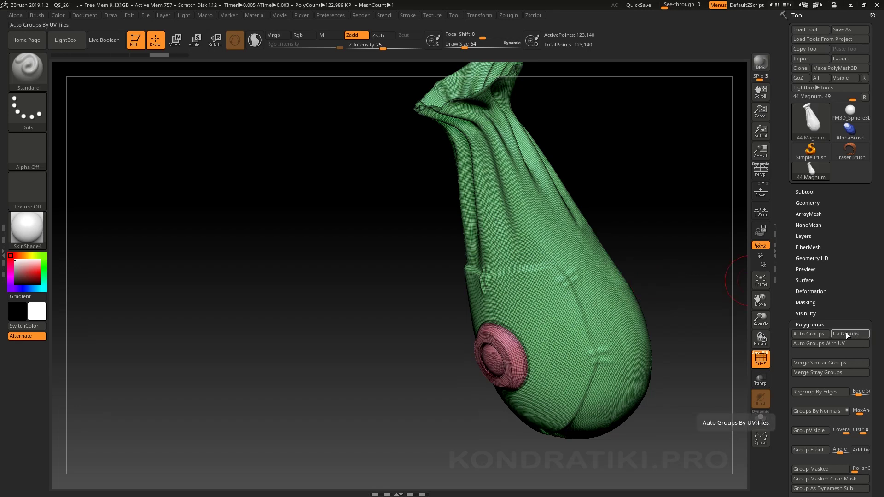
Step: Toggle UV Map > Morph UV on to flatten the mesh, then off to restore it
{"action": "scroll", "coordinate": [778, 263], "scroll_direction": "down", "scroll_amount": 5}
{"action": "scroll", "coordinate": [778, 264], "scroll_direction": "down", "scroll_amount": 1}
{"action": "left_click", "coordinate": [804, 321]}
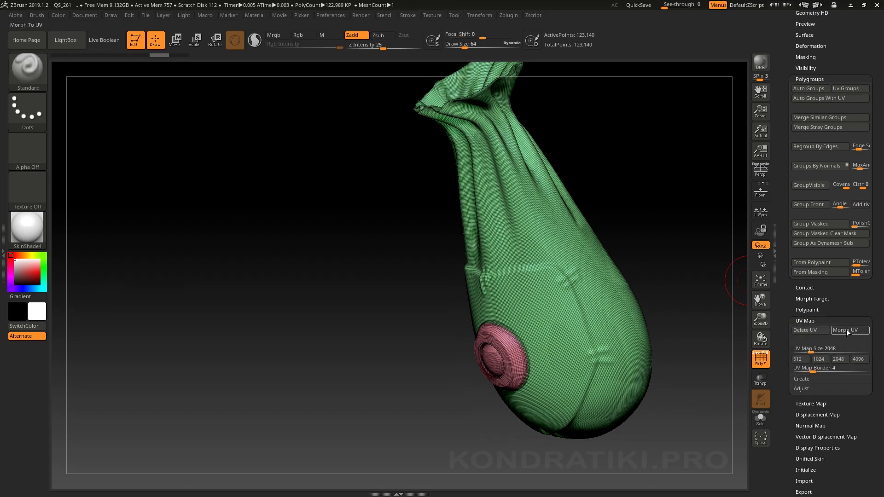
{"action": "left_click", "coordinate": [846, 329]}
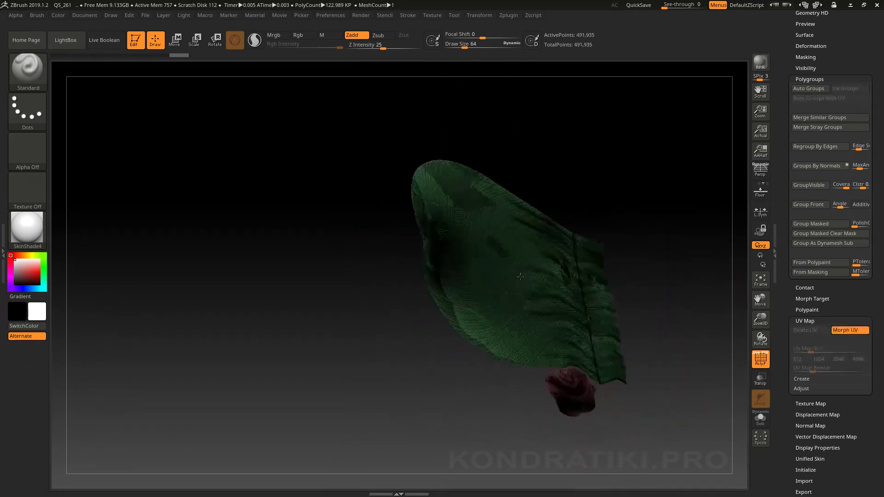
{"action": "right_click_drag", "start_coordinate": [585, 296], "coordinate": [406, 269], "text": "alt"}
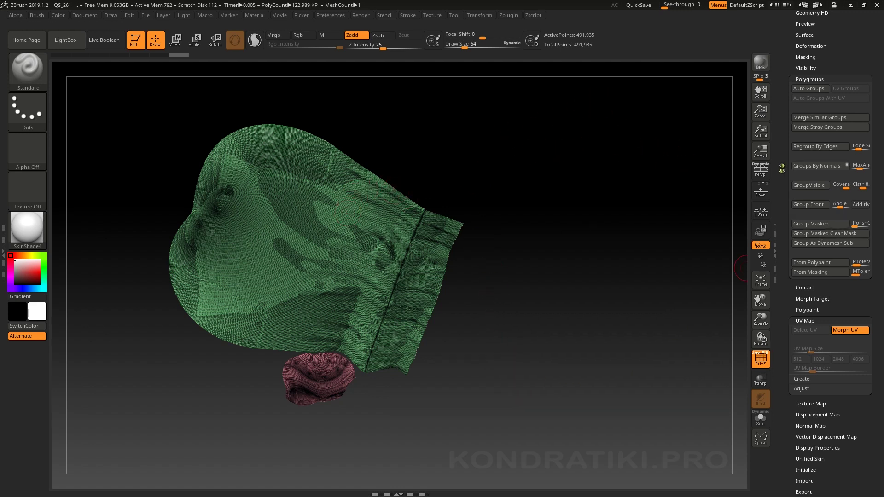
{"action": "scroll", "coordinate": [781, 168], "scroll_direction": "up", "scroll_amount": 2}
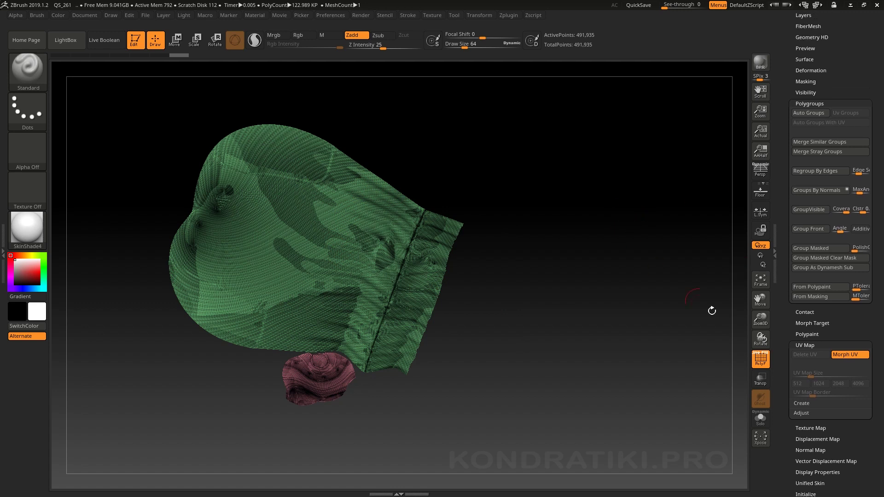
{"action": "left_click", "coordinate": [853, 355]}
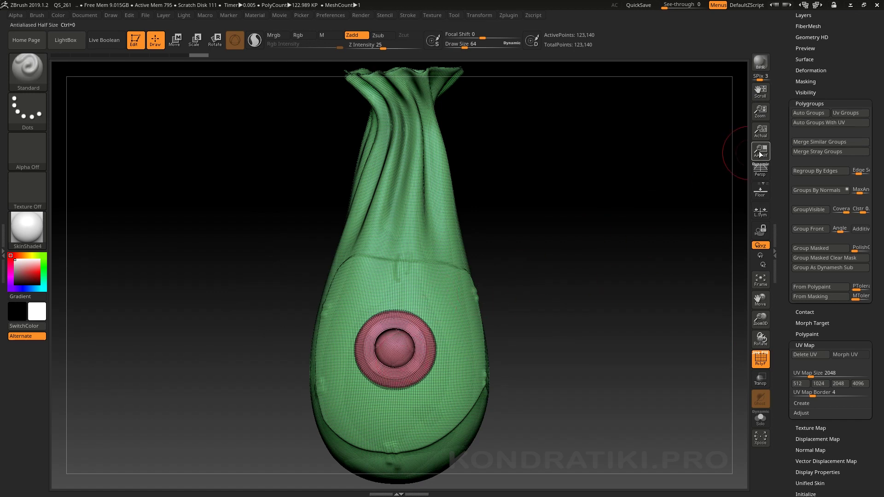
Step: Group the bag with Auto Groups With UV and preview the groups with Morph UV on, then off
{"action": "left_click", "coordinate": [805, 122]}
{"action": "mouse_move", "coordinate": [582, 273]}
{"action": "left_mouse_down"}
{"action": "mouse_move", "coordinate": [551, 283]}
{"action": "mouse_move", "coordinate": [651, 302]}
{"action": "left_mouse_up"}
{"action": "left_click", "coordinate": [849, 355]}
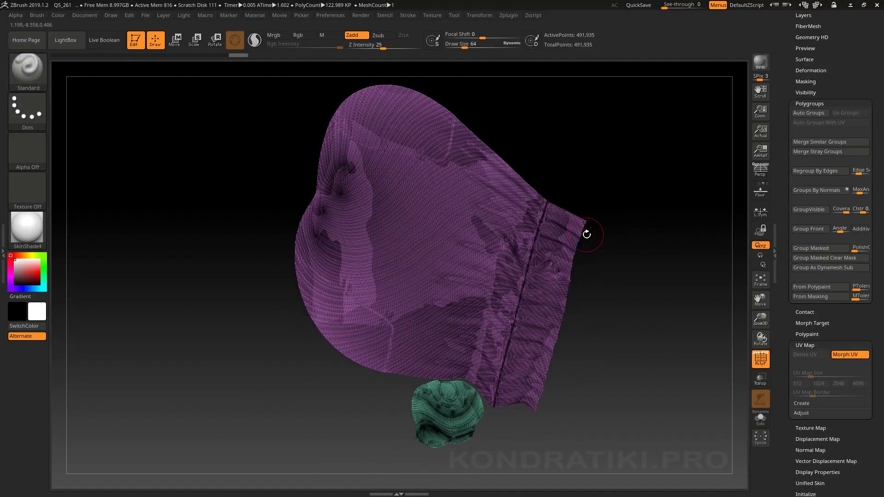
{"action": "left_click", "coordinate": [842, 355]}
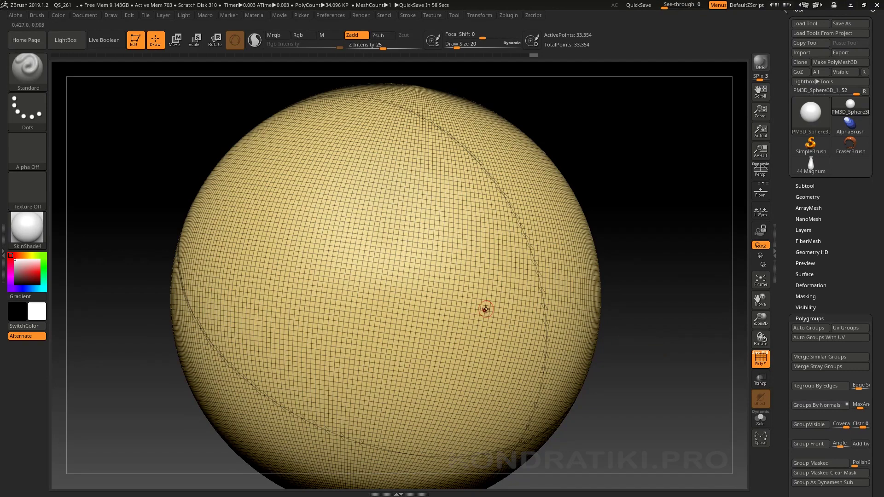
Step: Isolate a four-face sphere patch, make it a new polygroup, then unhide and regroup the sphere
{"action": "right_click_drag", "start_coordinate": [420, 272], "coordinate": [450, 366], "text": "alt"}
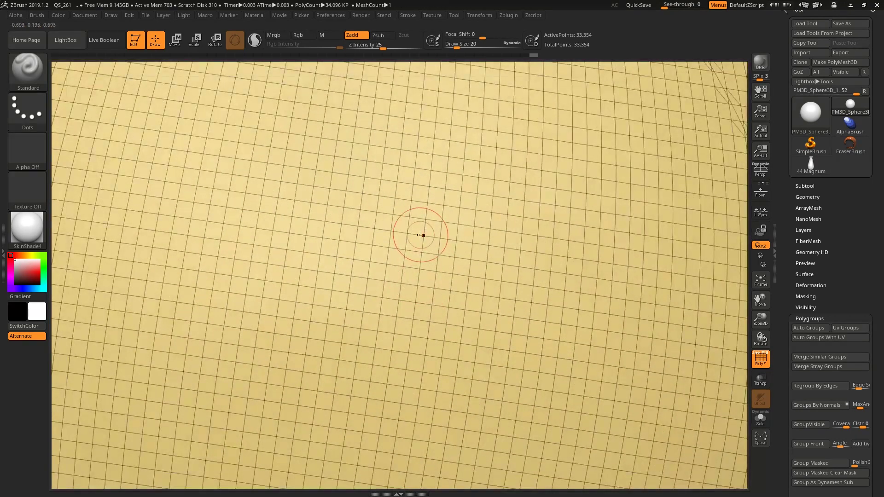
{"action": "left_click_drag", "start_coordinate": [417, 224], "coordinate": [458, 278], "text": "ctrl+shift"}
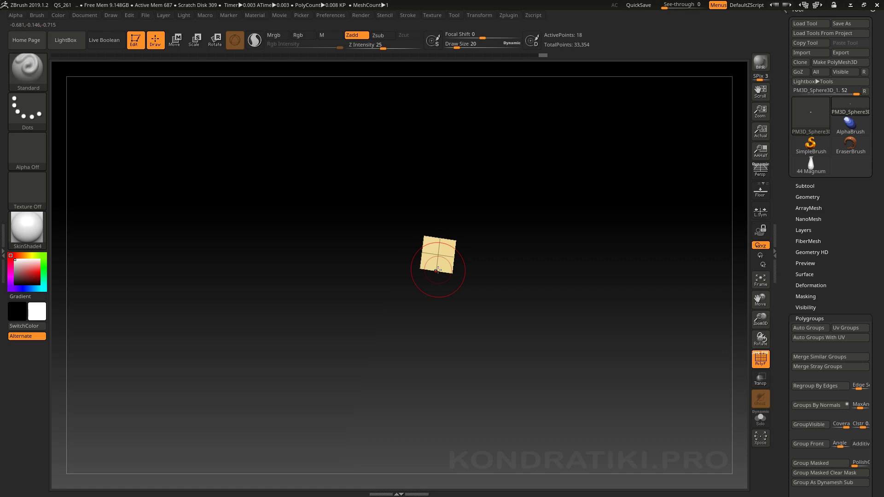
{"action": "key", "text": "ctrl+w"}
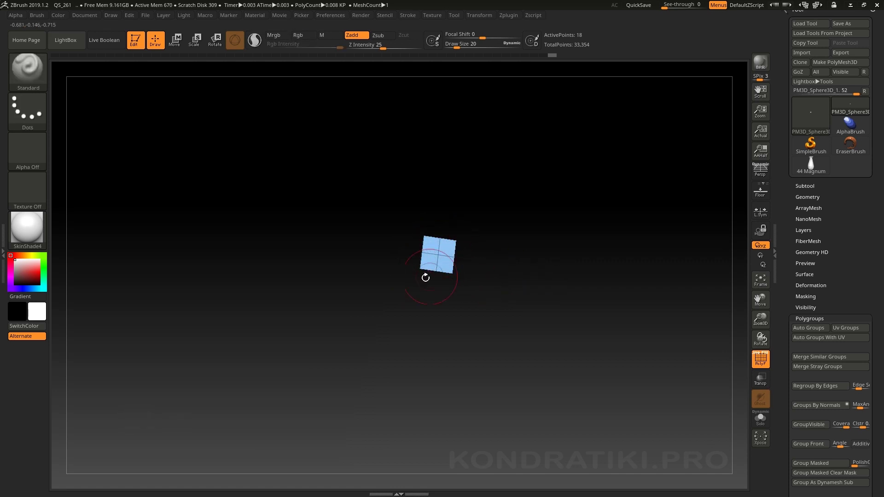
{"action": "left_click", "coordinate": [576, 251], "text": "ctrl+shift"}
{"action": "key", "text": "ctrl+w"}
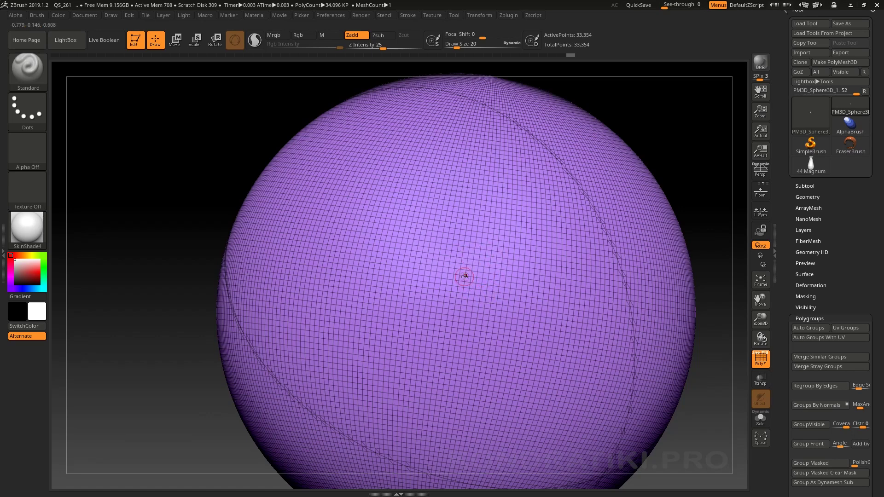
Step: Undo the regroup, group a second patch, and add the blue patch to the pink polygroup
{"action": "key", "text": "ctrl+z"}
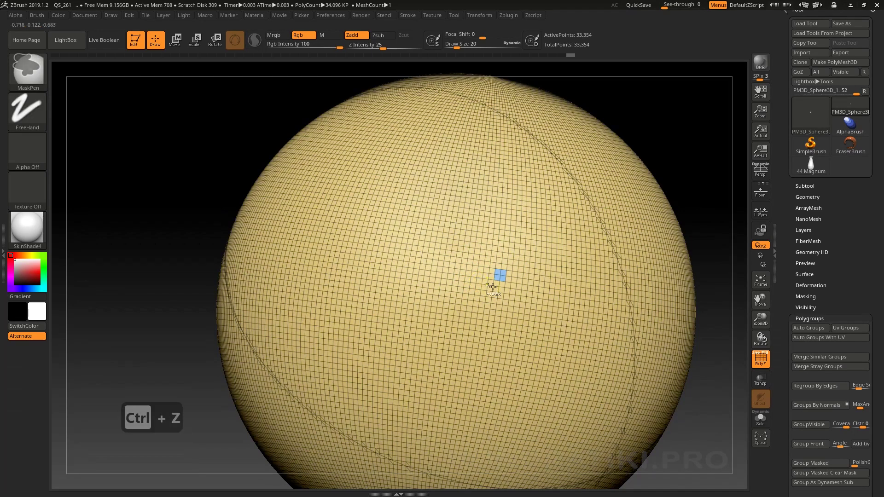
{"action": "key", "text": "ctrl+w"}
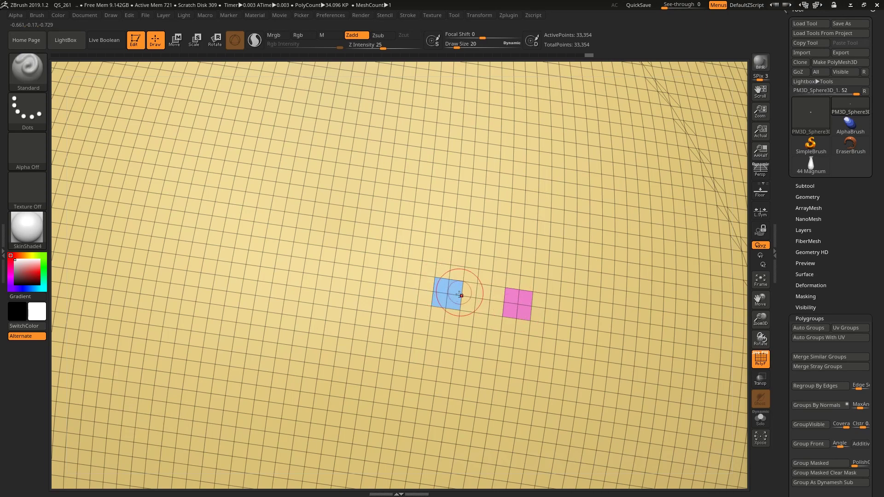
{"action": "left_click", "coordinate": [819, 357]}
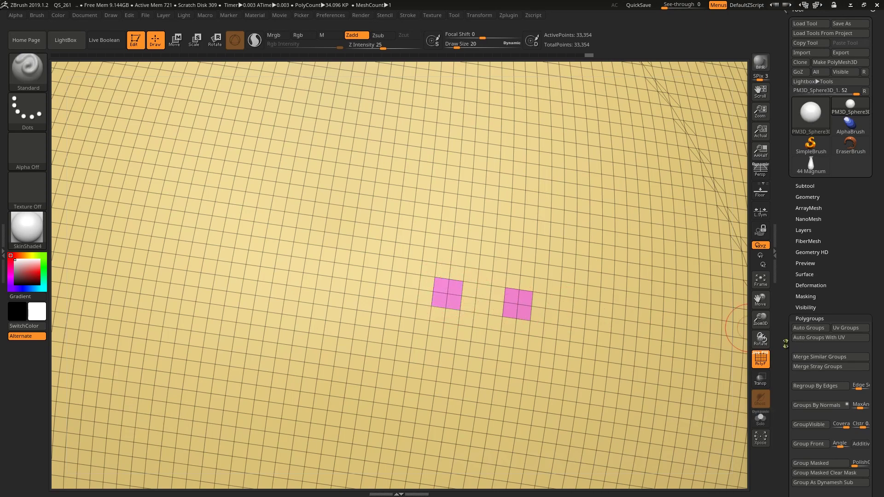
{"action": "key", "text": "f"}
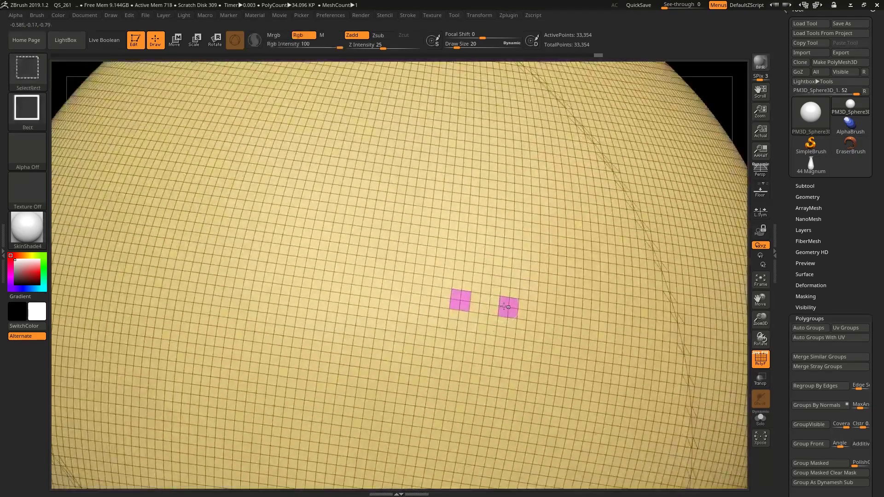
{"action": "left_click", "coordinate": [579, 321], "text": "ctrl+alt+shift"}
{"action": "left_click", "coordinate": [592, 298], "text": "ctrl+shift"}
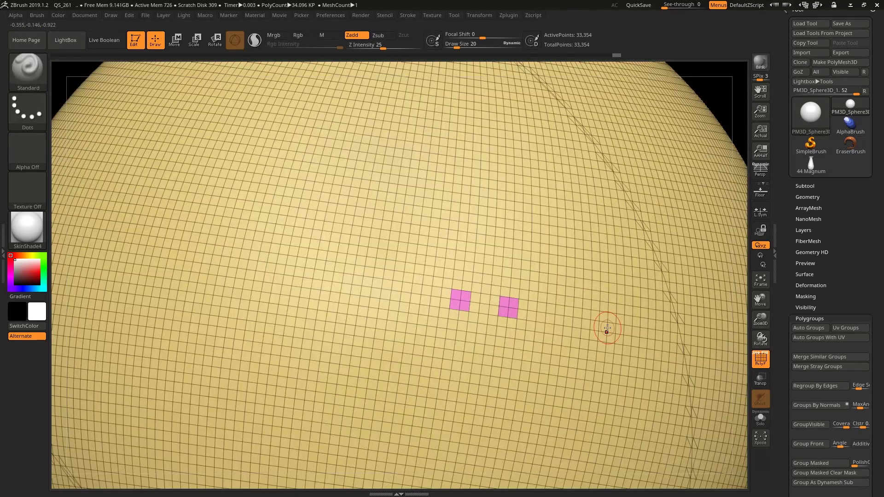
{"action": "key", "text": "f"}
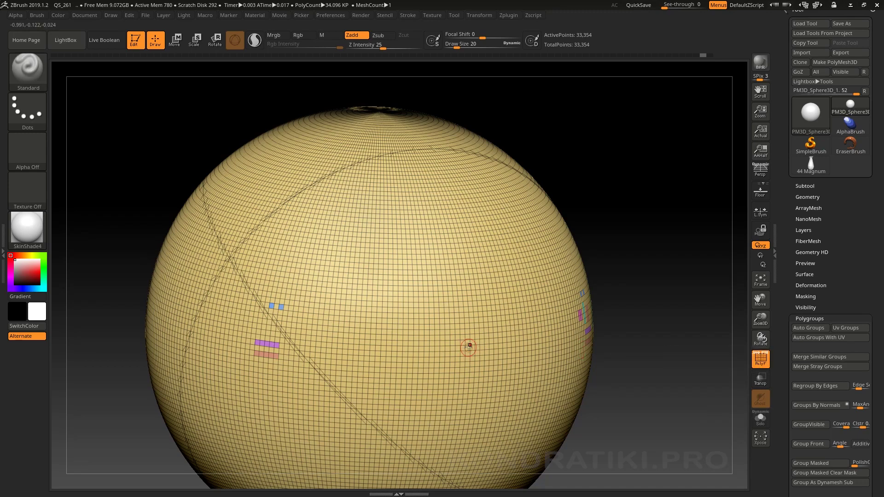
Step: Zoom to the patches, try Merge Similar Groups and undo, then apply Merge Stray Groups
{"action": "right_click_drag", "start_coordinate": [396, 336], "coordinate": [365, 293], "text": "alt"}
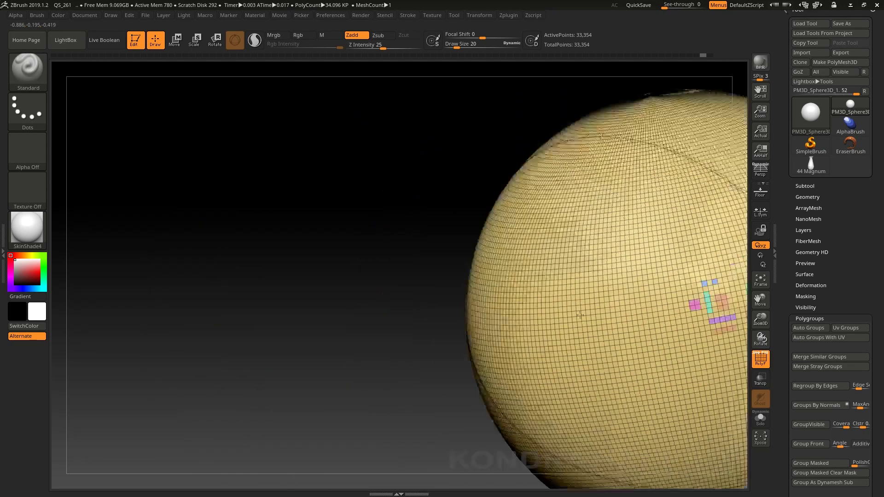
{"action": "right_click_drag", "start_coordinate": [578, 314], "coordinate": [548, 365]}
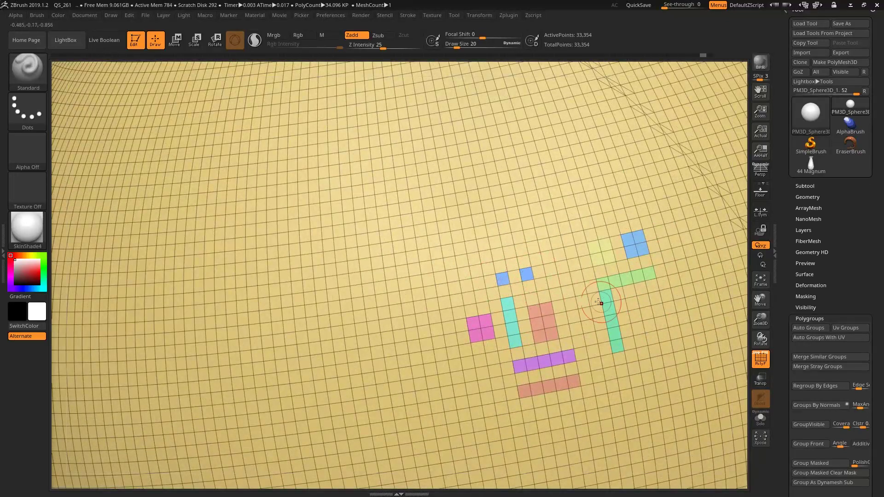
{"action": "mouse_move", "coordinate": [562, 361]}
{"action": "right_mouse_down"}
{"action": "mouse_move", "coordinate": [571, 309]}
{"action": "mouse_move", "coordinate": [438, 153]}
{"action": "right_mouse_up"}
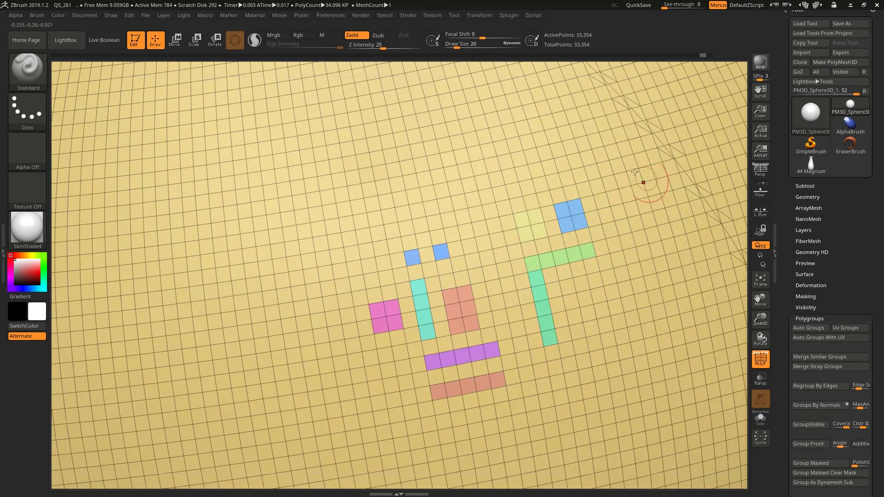
{"action": "left_click", "coordinate": [819, 367]}
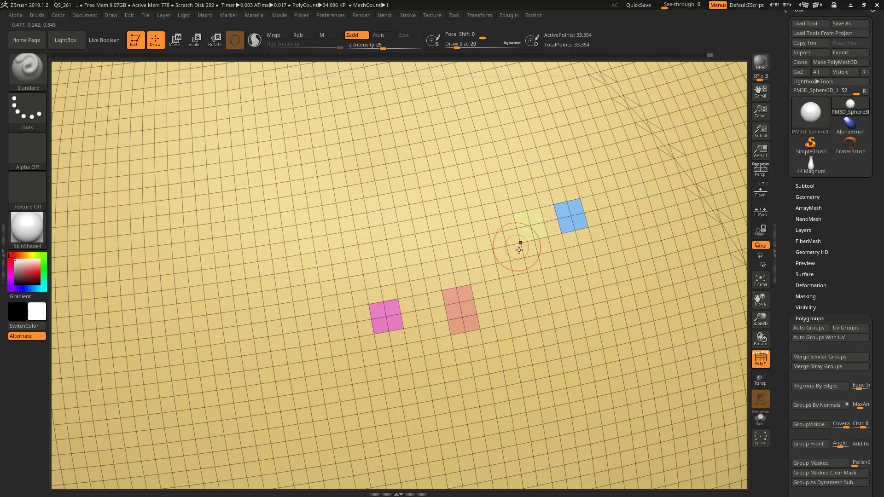
{"action": "key", "text": "ctrl+z"}
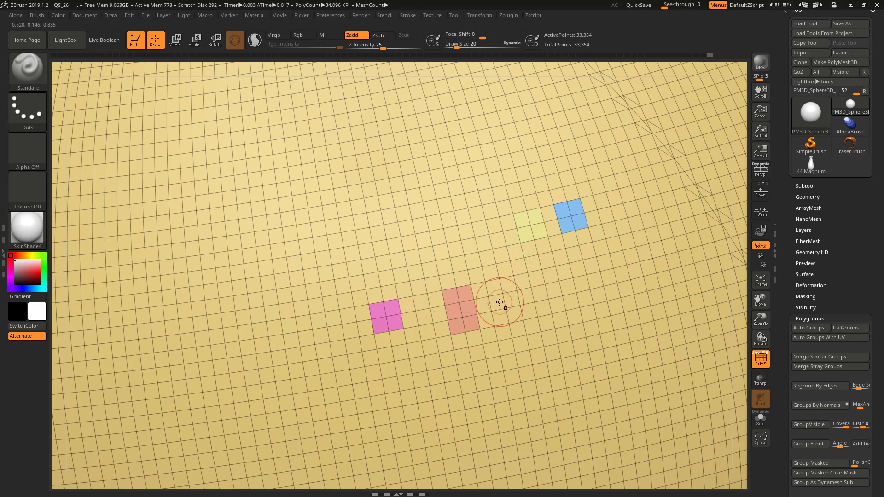
{"action": "key", "text": "ctrl+z"}
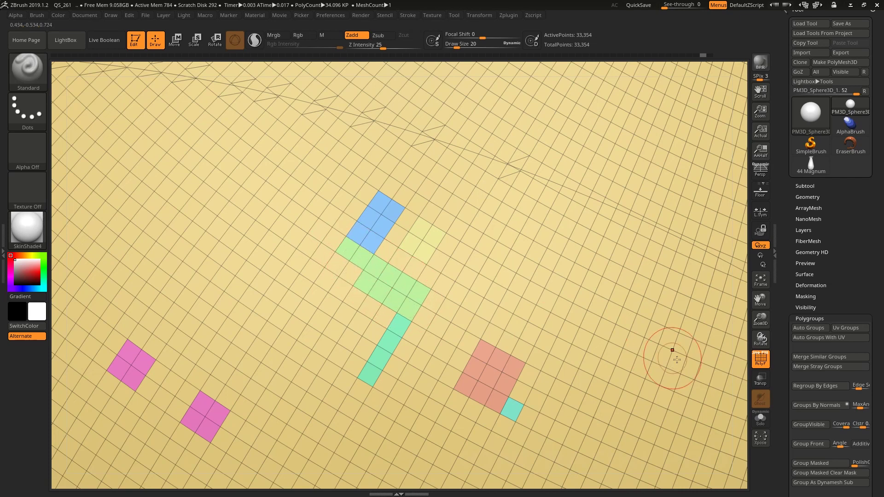
{"action": "left_click", "coordinate": [818, 366]}
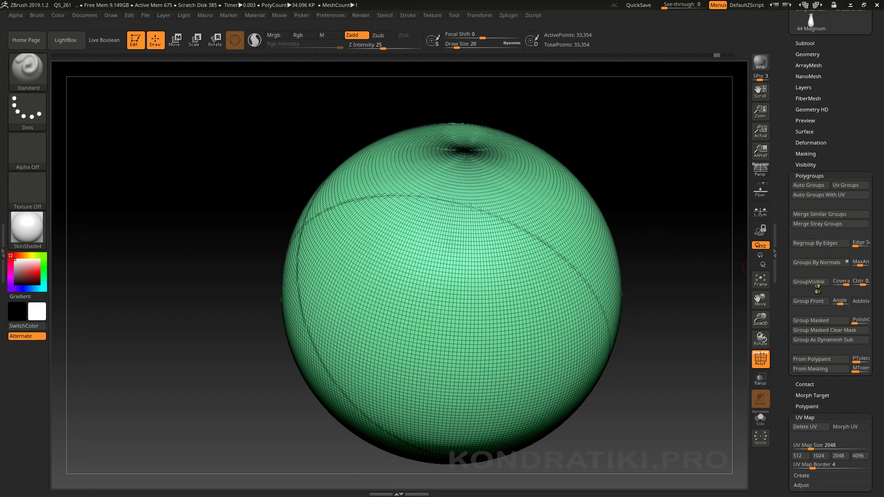
Step: Create a QCube with resolution 100 on each axis under Initialize and frame it
{"action": "scroll", "coordinate": [791, 230], "scroll_direction": "down", "scroll_amount": 3}
{"action": "scroll", "coordinate": [792, 230], "scroll_direction": "down", "scroll_amount": 3}
{"action": "key", "text": "shift"}
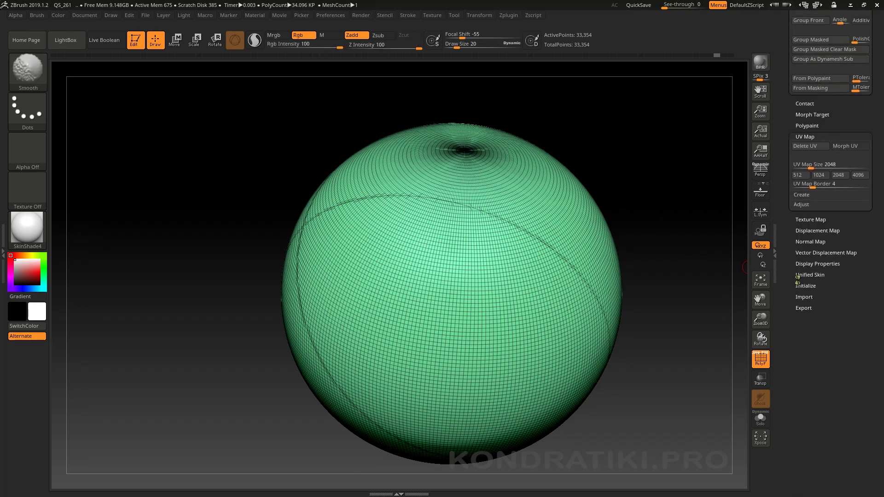
{"action": "left_click", "coordinate": [795, 286]}
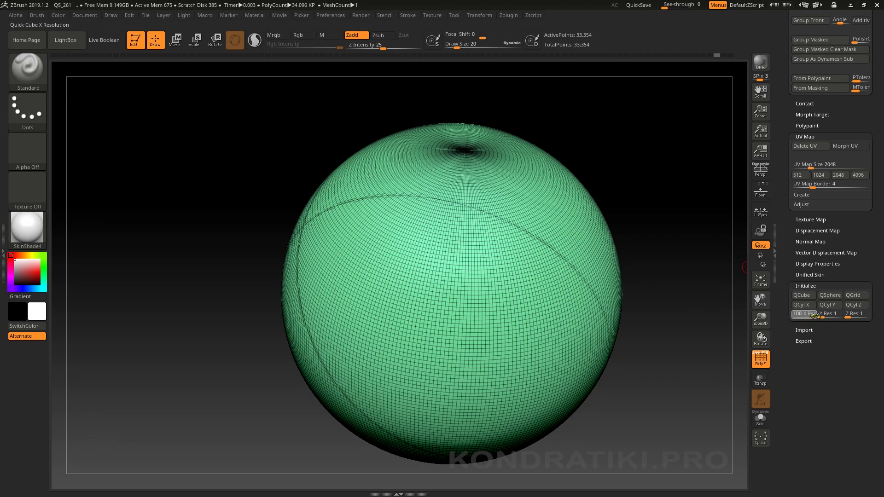
{"action": "left_click", "coordinate": [830, 313]}
{"action": "type", "text": "100"}
{"action": "left_click", "coordinate": [855, 313]}
{"action": "type", "text": "100"}
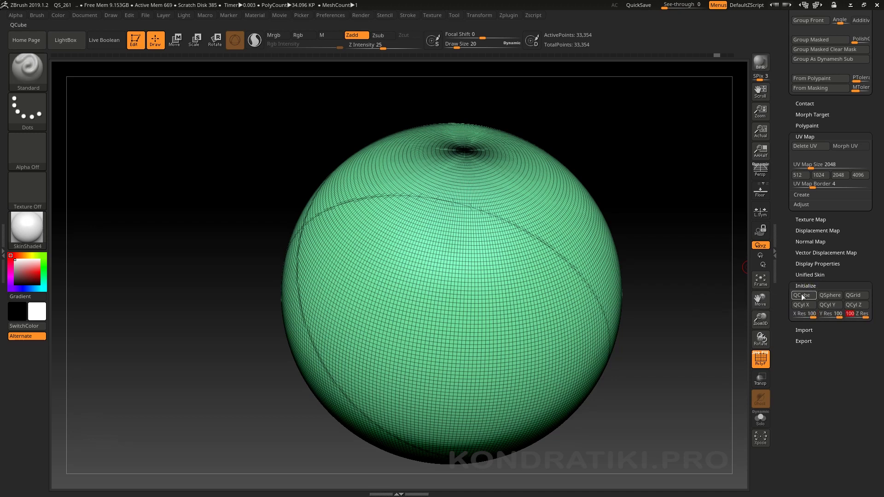
{"action": "left_click", "coordinate": [801, 295]}
{"action": "key", "text": "f"}
Step: Group the cube's surface using Auto Groups, then Regroup By Edges
{"action": "left_click_drag", "start_coordinate": [605, 285], "coordinate": [395, 216]}
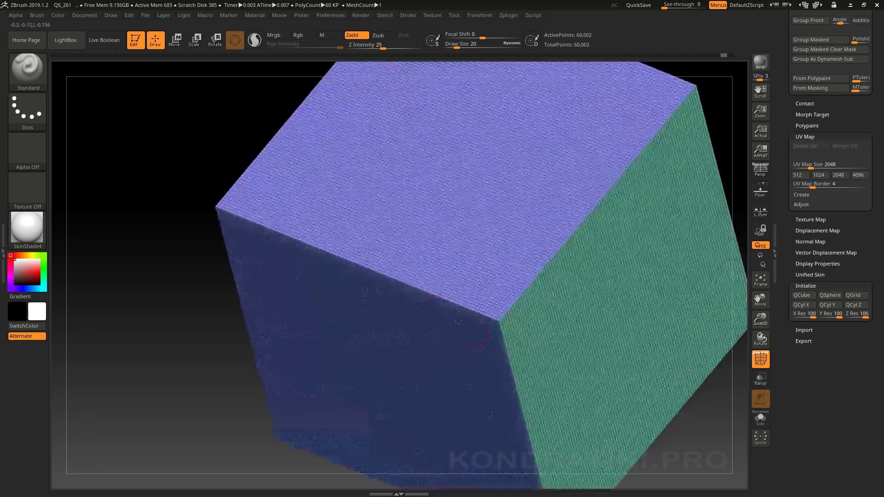
{"action": "mouse_move", "coordinate": [395, 277]}
{"action": "left_mouse_down"}
{"action": "mouse_move", "coordinate": [498, 295]}
{"action": "mouse_move", "coordinate": [592, 330]}
{"action": "left_mouse_up"}
{"action": "scroll", "coordinate": [824, 230], "scroll_direction": "up", "scroll_amount": 6}
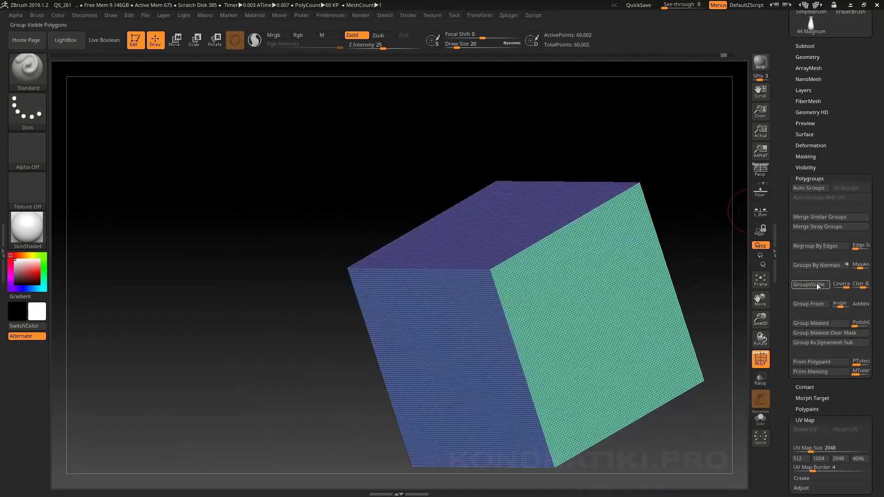
{"action": "left_click", "coordinate": [803, 189]}
{"action": "mouse_move", "coordinate": [462, 272]}
{"action": "left_mouse_down"}
{"action": "mouse_move", "coordinate": [529, 266]}
{"action": "mouse_move", "coordinate": [513, 246]}
{"action": "mouse_move", "coordinate": [512, 264]}
{"action": "left_mouse_up"}
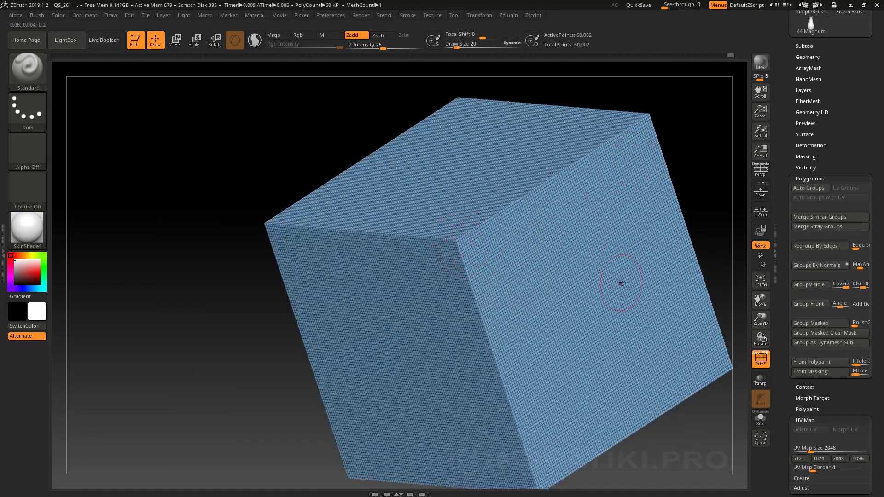
{"action": "left_click", "coordinate": [813, 247]}
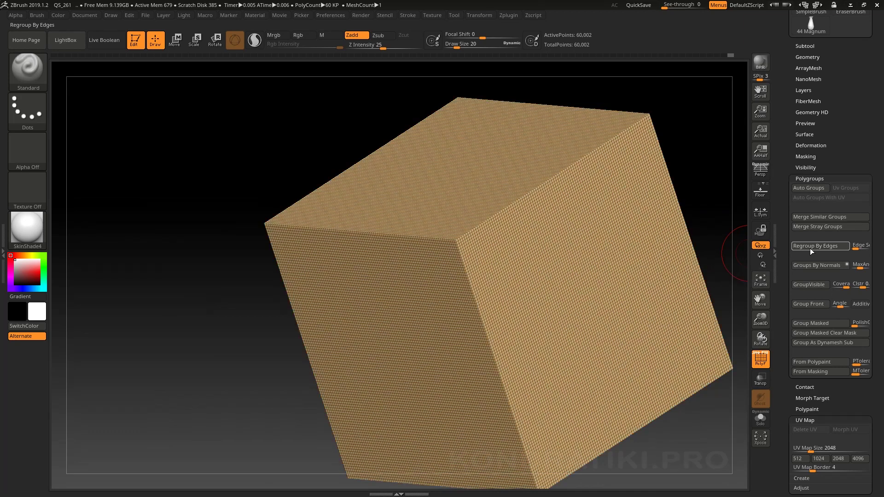
Step: Raise Edge Sensitivity and regroup the cube by edges, adding green polygroup bands along every edge
{"action": "left_click_drag", "start_coordinate": [628, 265], "coordinate": [741, 262]}
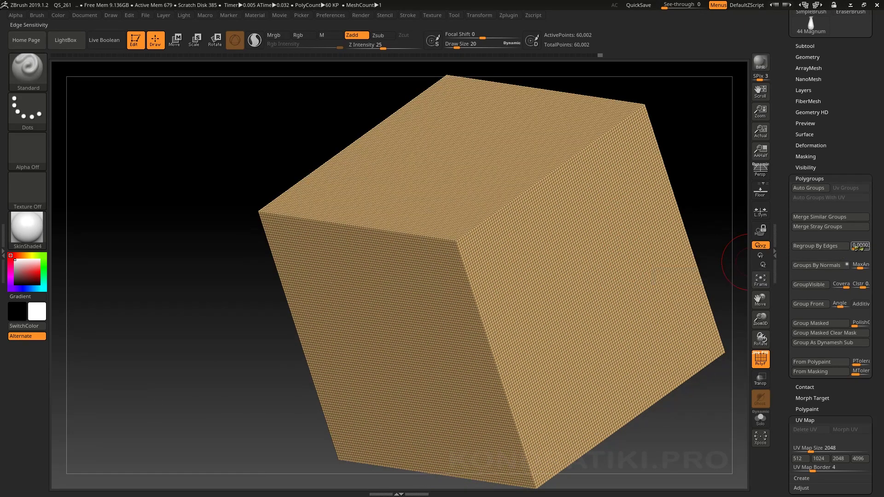
{"action": "left_click", "coordinate": [813, 246]}
{"action": "left_click", "coordinate": [814, 246]}
{"action": "left_click", "coordinate": [861, 246]}
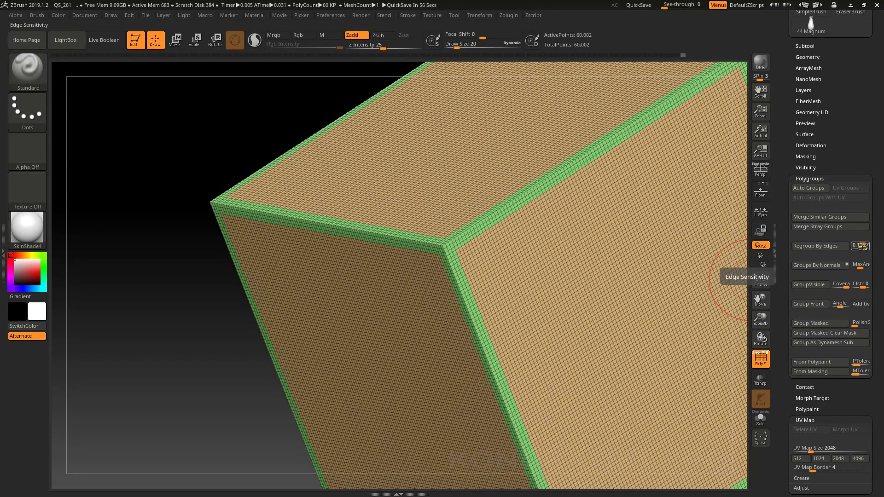
{"action": "key", "text": "f"}
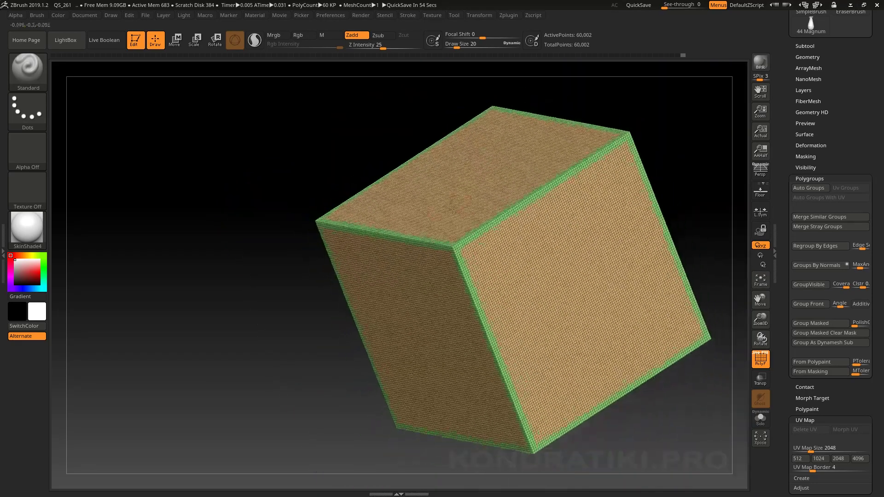
{"action": "mouse_move", "coordinate": [506, 217]}
{"action": "right_mouse_down", "text": "ctrl"}
{"action": "mouse_move", "coordinate": [481, 279]}
{"action": "mouse_move", "coordinate": [431, 311]}
{"action": "right_mouse_up", "text": "ctrl"}
{"action": "right_click_drag", "start_coordinate": [472, 254], "coordinate": [561, 186], "text": "ctrl"}
{"action": "mouse_move", "coordinate": [663, 340]}
{"action": "right_mouse_down"}
{"action": "mouse_move", "coordinate": [524, 272]}
{"action": "mouse_move", "coordinate": [556, 264]}
{"action": "right_mouse_up"}
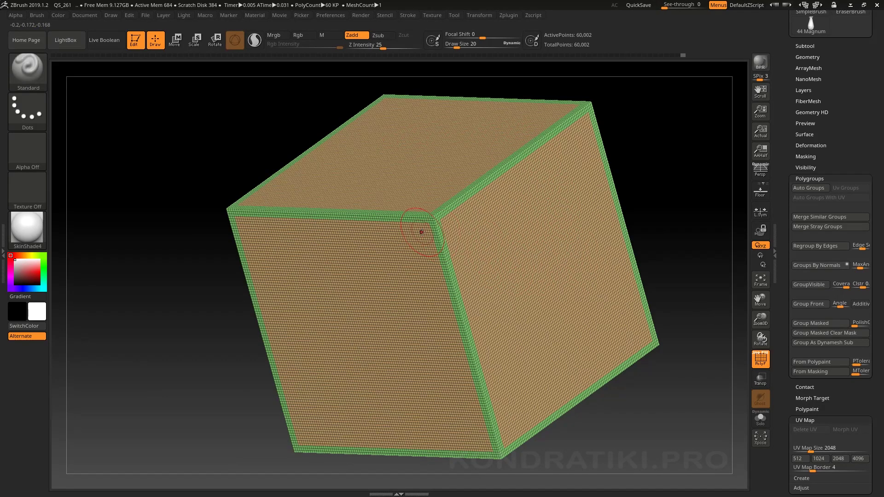
Step: Switch to the ZModeler brush from the brush picker
{"action": "key", "text": "b"}
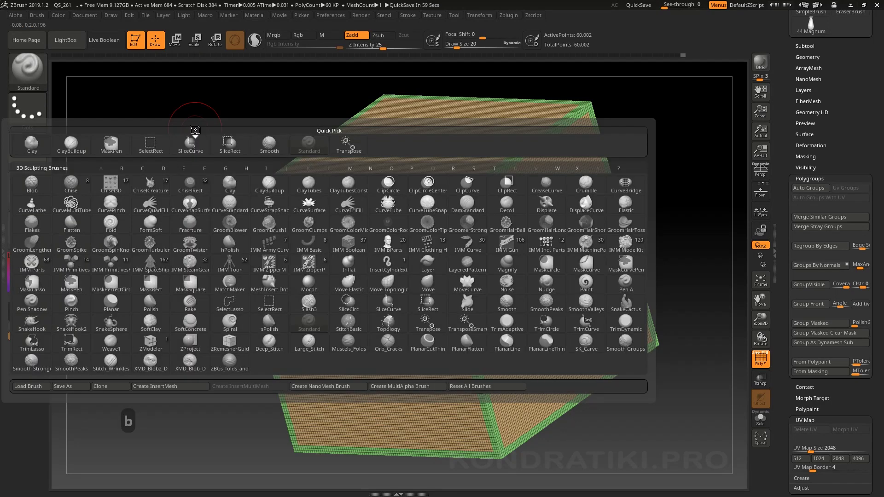
{"action": "key", "text": "z"}
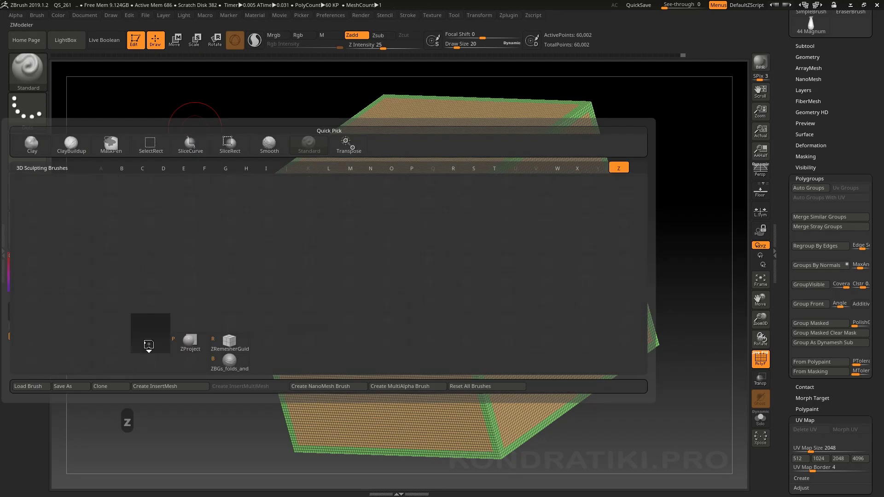
{"action": "left_click", "coordinate": [148, 341]}
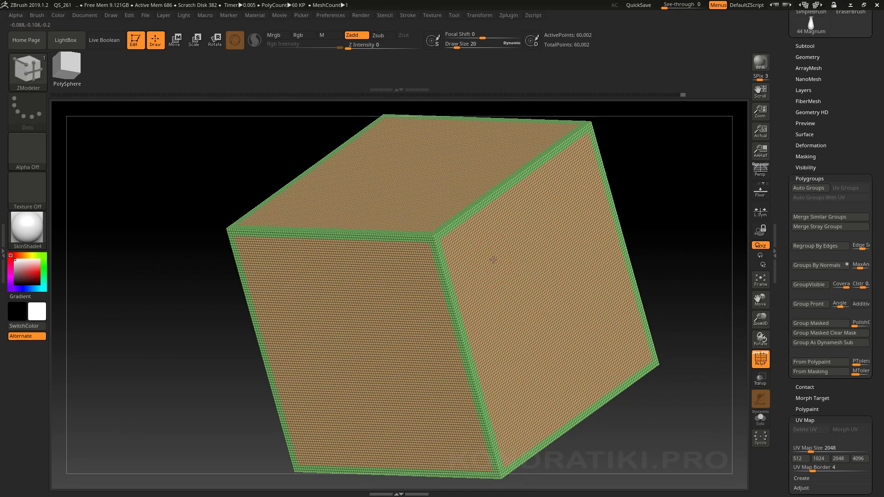
{"action": "scroll", "coordinate": [506, 265], "scroll_direction": "up", "scroll_amount": 5}
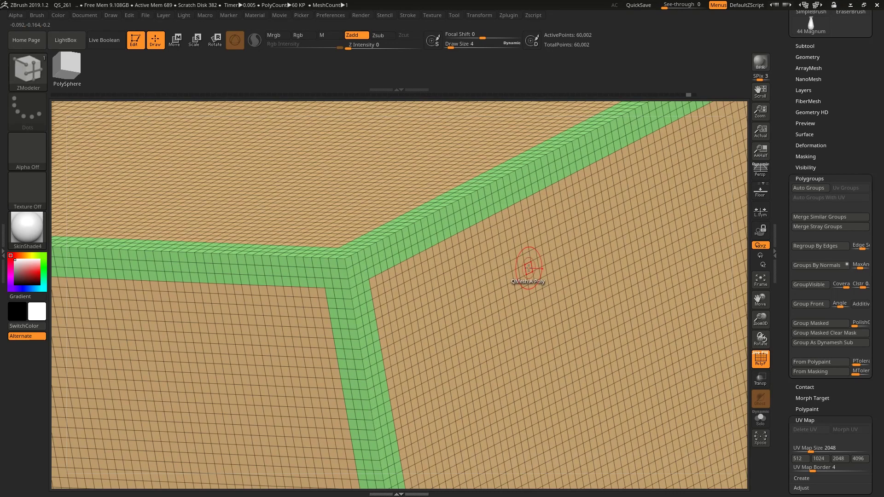
Step: Extrude the green edge polygroup using Extrude with the Polygroup All target
{"action": "key", "text": "space"}
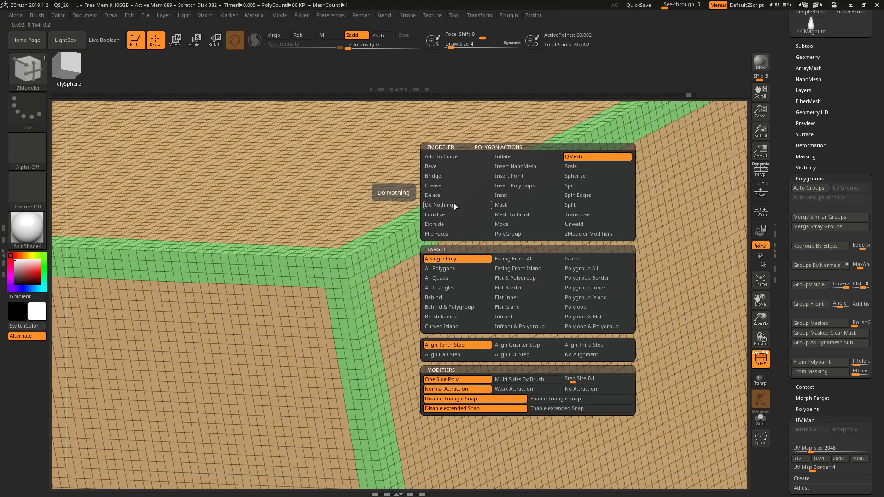
{"action": "left_click", "coordinate": [436, 225]}
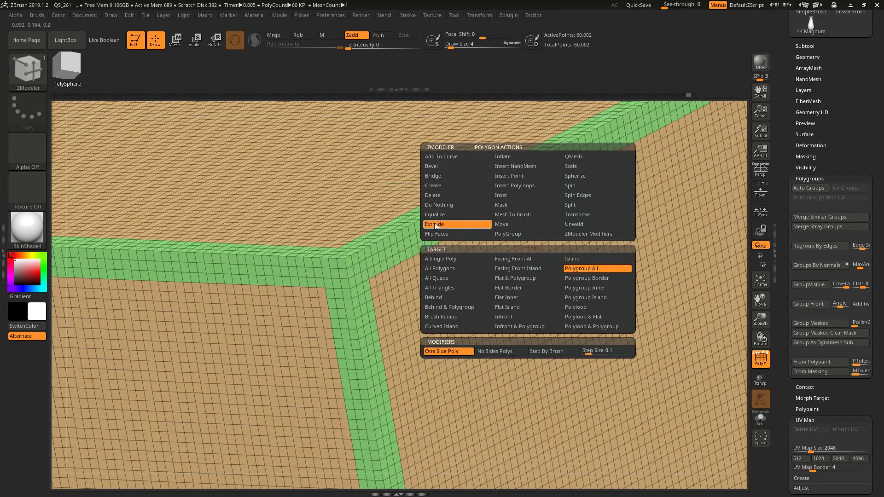
{"action": "left_click", "coordinate": [579, 270]}
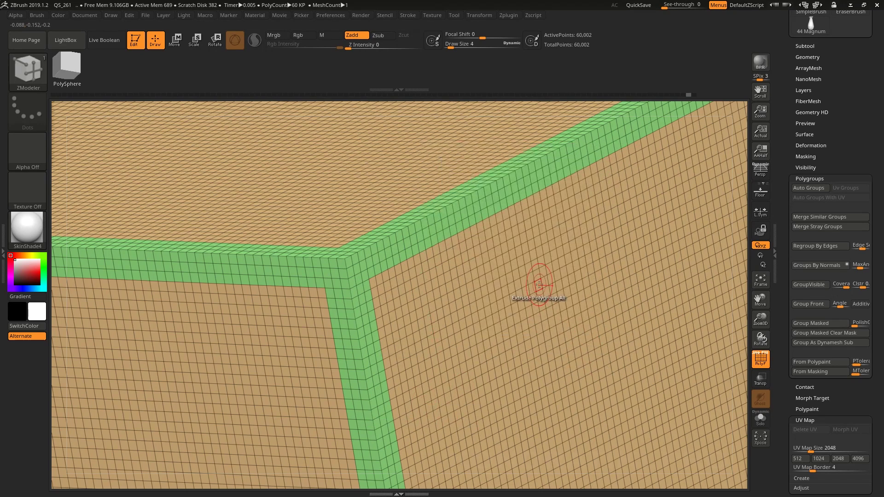
{"action": "left_click_drag", "start_coordinate": [533, 273], "coordinate": [558, 389]}
{"action": "key", "text": "shift+f"}
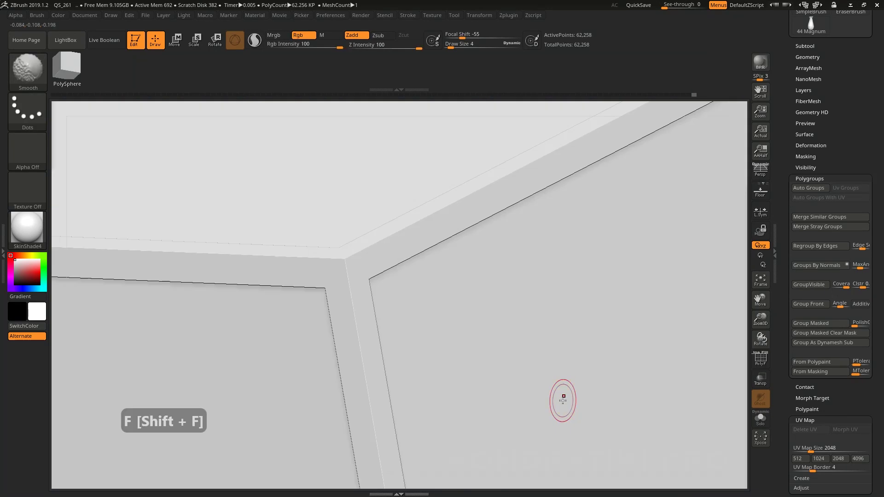
Step: Show the extruded cube's polygroup colours again, then switch to Blender's subdivided cube
{"action": "mouse_move", "coordinate": [529, 358]}
{"action": "left_mouse_down"}
{"action": "mouse_move", "coordinate": [503, 286]}
{"action": "mouse_move", "coordinate": [469, 311]}
{"action": "mouse_move", "coordinate": [457, 302]}
{"action": "mouse_move", "coordinate": [537, 320]}
{"action": "mouse_move", "coordinate": [467, 327]}
{"action": "mouse_move", "coordinate": [432, 308]}
{"action": "mouse_move", "coordinate": [480, 314]}
{"action": "left_mouse_up"}
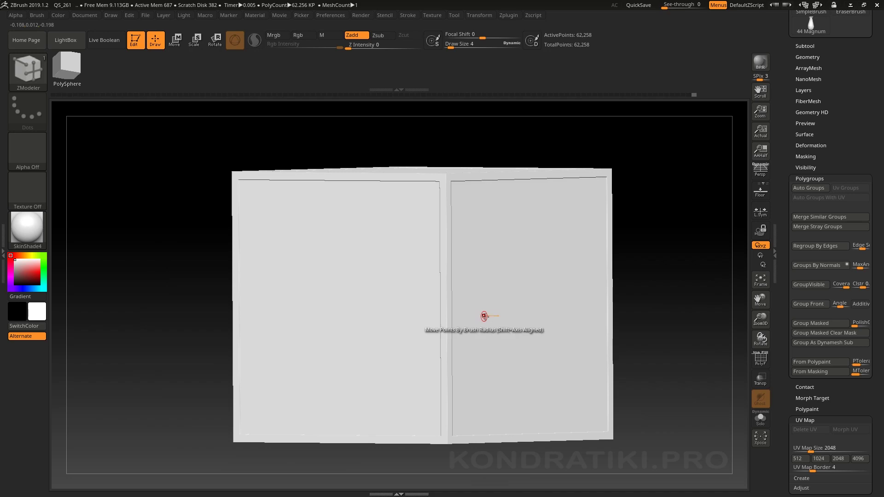
{"action": "key", "text": "shift+f"}
{"action": "left_click_drag", "start_coordinate": [642, 287], "coordinate": [634, 303]}
{"action": "right_click_drag", "start_coordinate": [633, 303], "coordinate": [633, 300]}
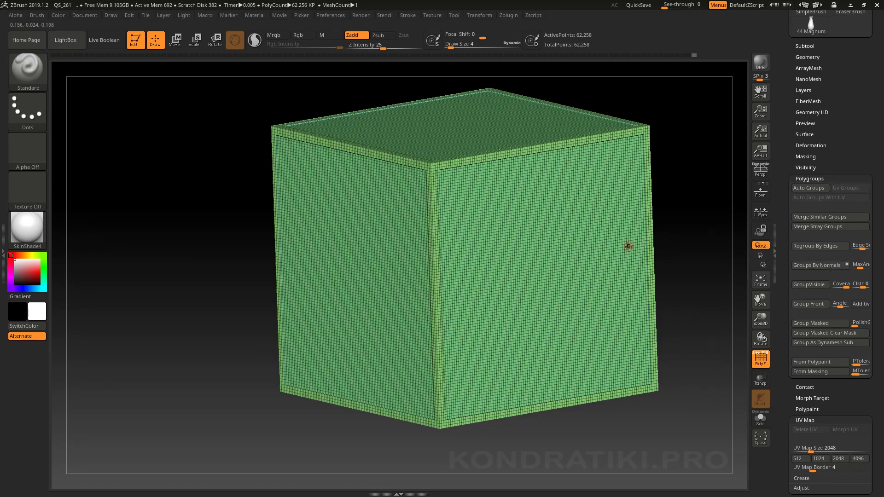
{"action": "key", "text": "super"}
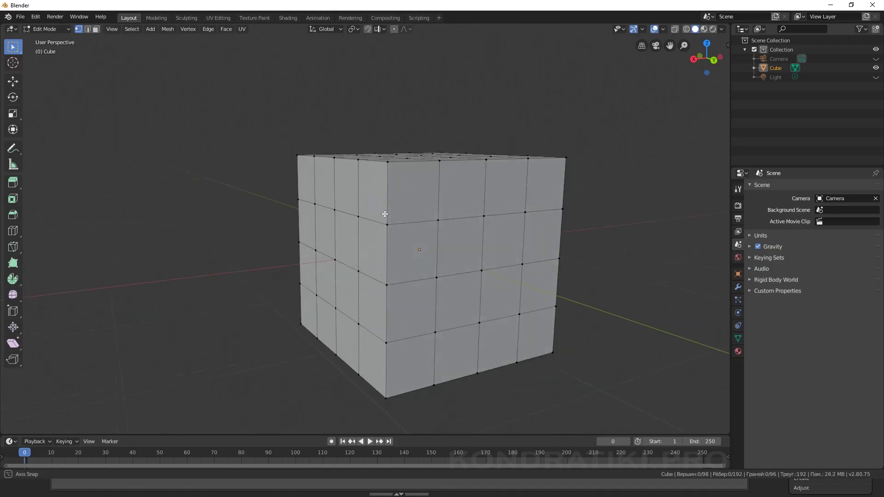
{"action": "middle_click_drag", "start_coordinate": [385, 214], "coordinate": [394, 230]}
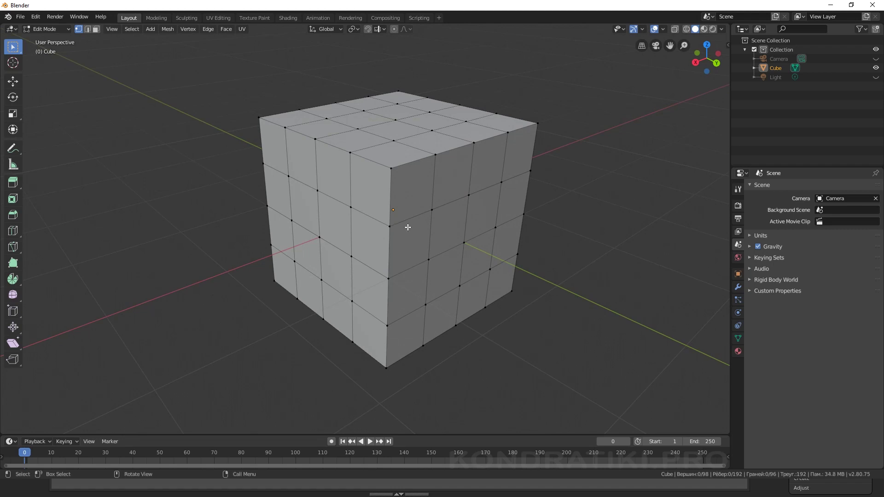
Step: Turn on normals display in Blender's viewport overlays
{"action": "left_click", "coordinate": [663, 29]}
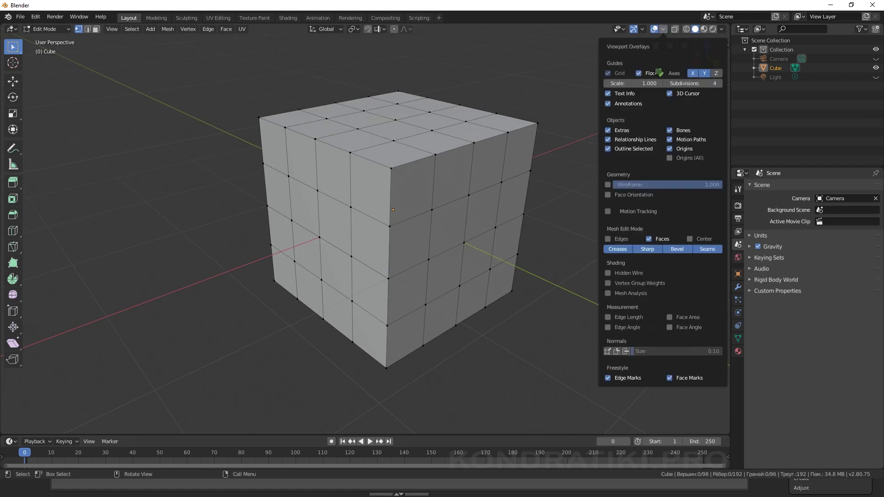
{"action": "left_click", "coordinate": [616, 351]}
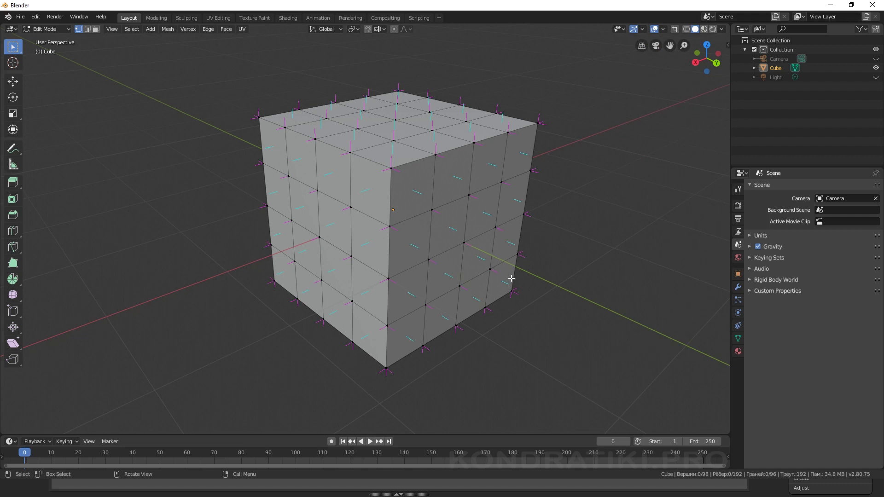
{"action": "scroll", "coordinate": [504, 253], "scroll_direction": "up", "scroll_amount": 5}
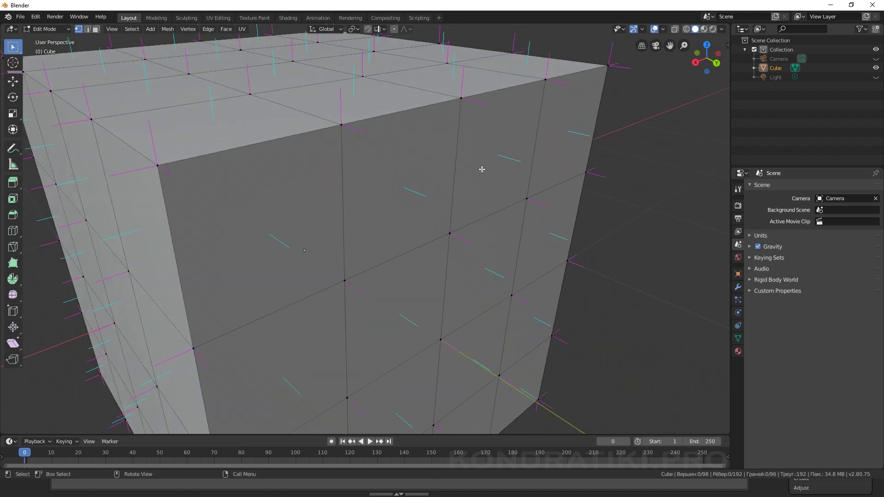
{"action": "scroll", "coordinate": [482, 170], "scroll_direction": "up", "scroll_amount": 4}
{"action": "scroll", "coordinate": [508, 192], "scroll_direction": "down", "scroll_amount": 7}
{"action": "right_click", "coordinate": [625, 242]}
Step: Move a row of four faces into the cube to form a V-shaped notch
{"action": "middle_click_drag", "start_coordinate": [640, 208], "coordinate": [569, 137]}
{"action": "key", "text": "ctrl+z"}
{"action": "left_click", "coordinate": [608, 210], "text": "ctrl"}
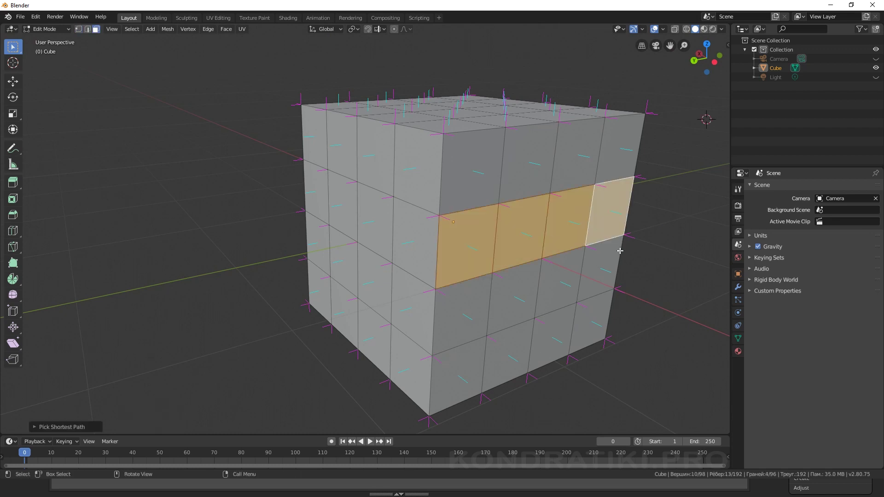
{"action": "key", "text": "g"}
{"action": "left_click", "coordinate": [588, 221]}
{"action": "key", "text": "alt+a"}
{"action": "mouse_move", "coordinate": [588, 220]}
{"action": "middle_mouse_down"}
{"action": "mouse_move", "coordinate": [691, 271]}
{"action": "mouse_move", "coordinate": [559, 261]}
{"action": "middle_mouse_up"}
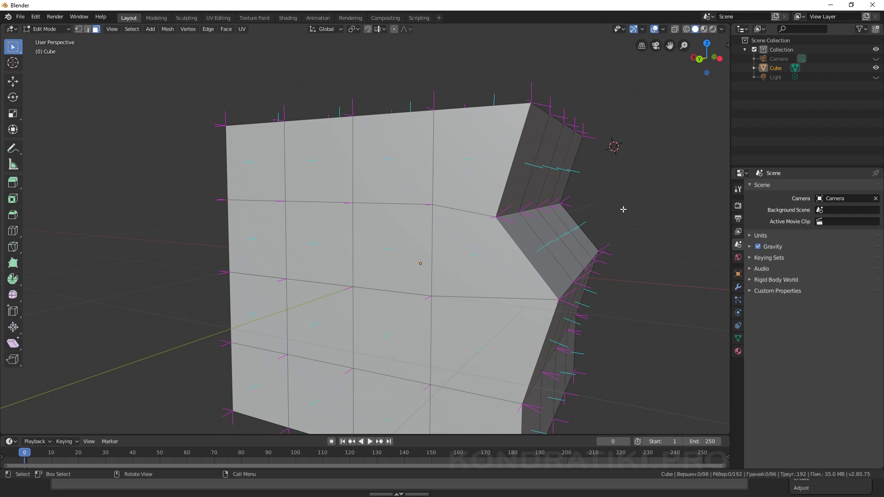
Step: Select a face beside the notch and view it in Back Orthographic
{"action": "middle_click_drag", "start_coordinate": [623, 209], "coordinate": [624, 240]}
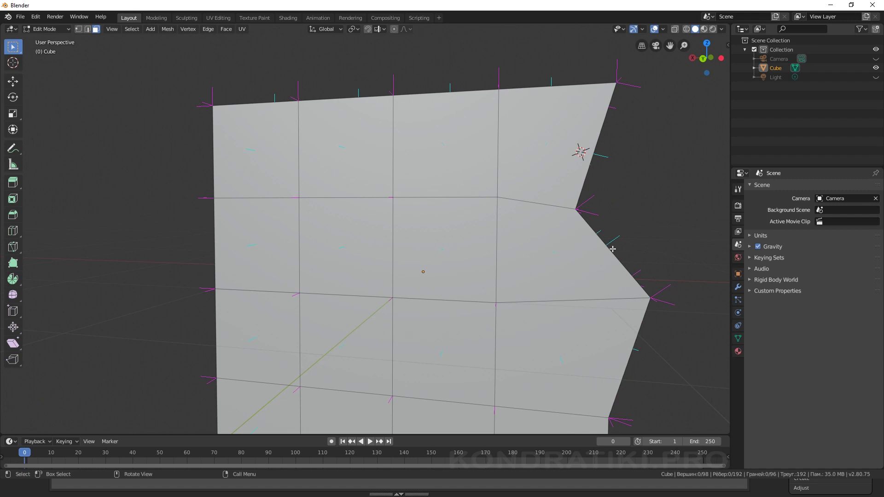
{"action": "middle_click_drag", "start_coordinate": [661, 159], "coordinate": [462, 145]}
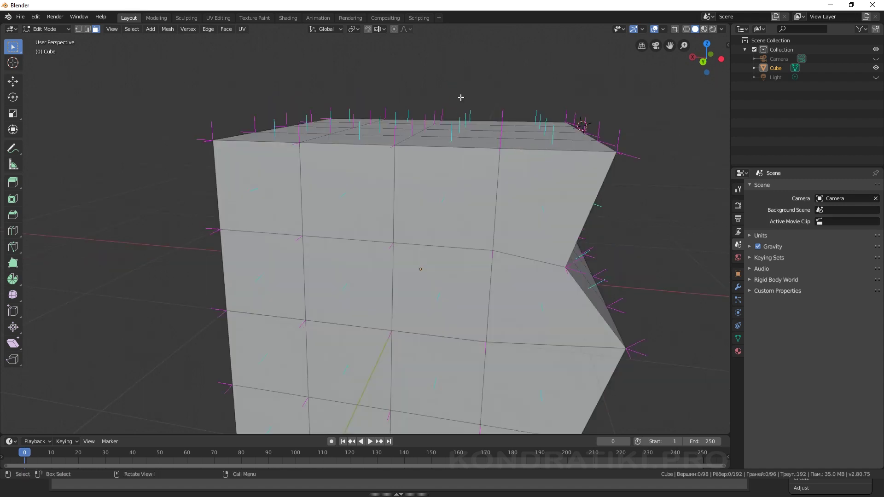
{"action": "mouse_move", "coordinate": [649, 209]}
{"action": "middle_mouse_down"}
{"action": "mouse_move", "coordinate": [644, 196]}
{"action": "mouse_move", "coordinate": [621, 191]}
{"action": "middle_mouse_up"}
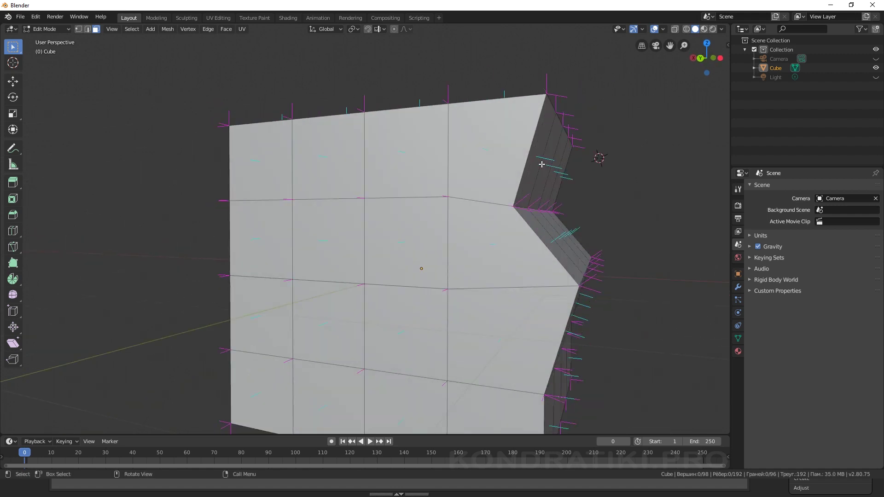
{"action": "middle_click_drag", "start_coordinate": [603, 177], "coordinate": [515, 193]}
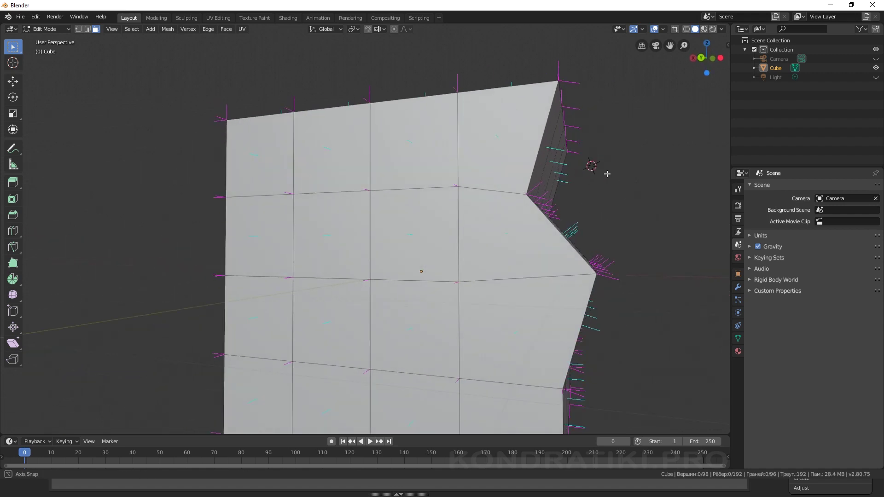
{"action": "left_click", "coordinate": [604, 248]}
{"action": "key", "text": "ctrl+KP_1"}
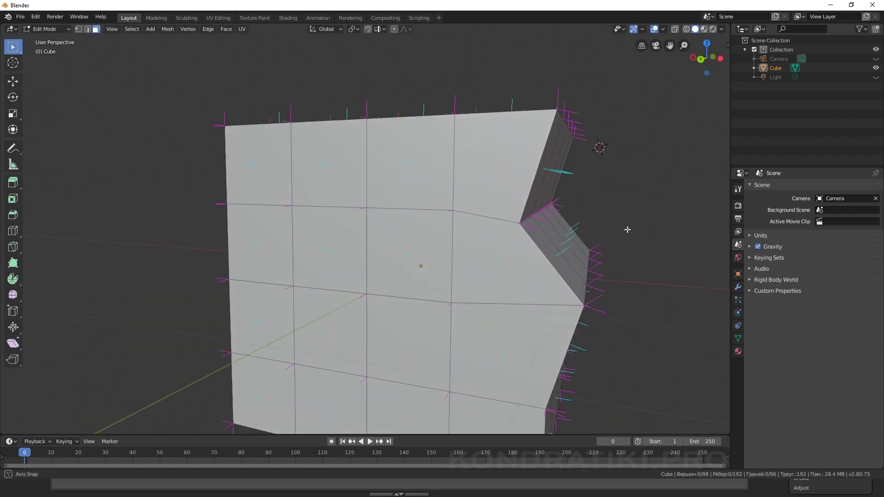
{"action": "scroll", "coordinate": [546, 208], "scroll_direction": "up", "scroll_amount": 2}
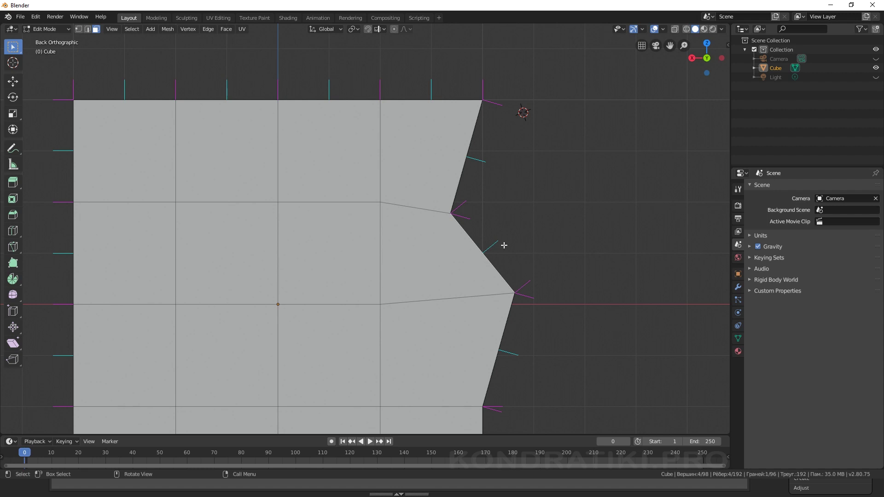
Step: Select the lower slanted notch face plus the face above it, orbiting to inspect both
{"action": "scroll", "coordinate": [505, 246], "scroll_direction": "up", "scroll_amount": 3}
{"action": "mouse_move", "coordinate": [559, 247]}
{"action": "middle_mouse_down"}
{"action": "mouse_move", "coordinate": [534, 274]}
{"action": "mouse_move", "coordinate": [563, 267]}
{"action": "mouse_move", "coordinate": [559, 252]}
{"action": "middle_mouse_up"}
{"action": "mouse_move", "coordinate": [639, 236]}
{"action": "middle_mouse_down"}
{"action": "mouse_move", "coordinate": [627, 247]}
{"action": "mouse_move", "coordinate": [496, 146]}
{"action": "middle_mouse_up"}
{"action": "middle_click_drag", "start_coordinate": [584, 142], "coordinate": [627, 167]}
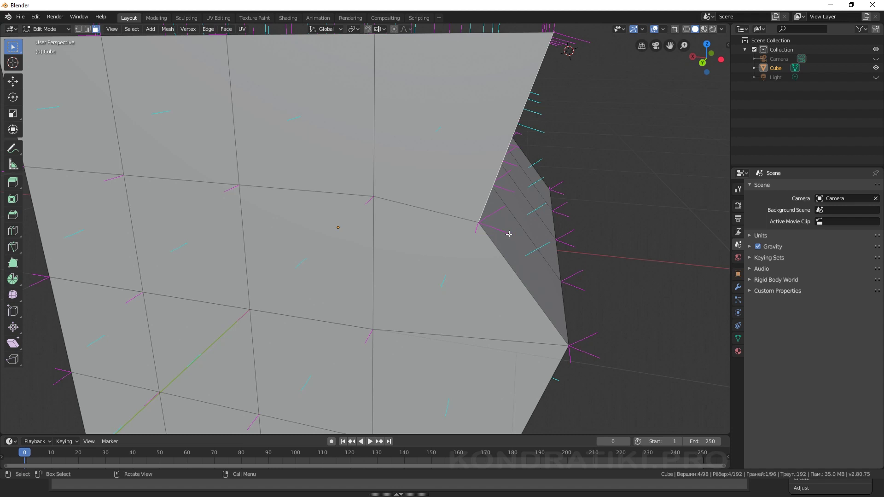
{"action": "middle_click_drag", "start_coordinate": [663, 182], "coordinate": [505, 257]}
{"action": "left_click", "coordinate": [505, 256]}
{"action": "left_click", "coordinate": [482, 159], "text": "shift"}
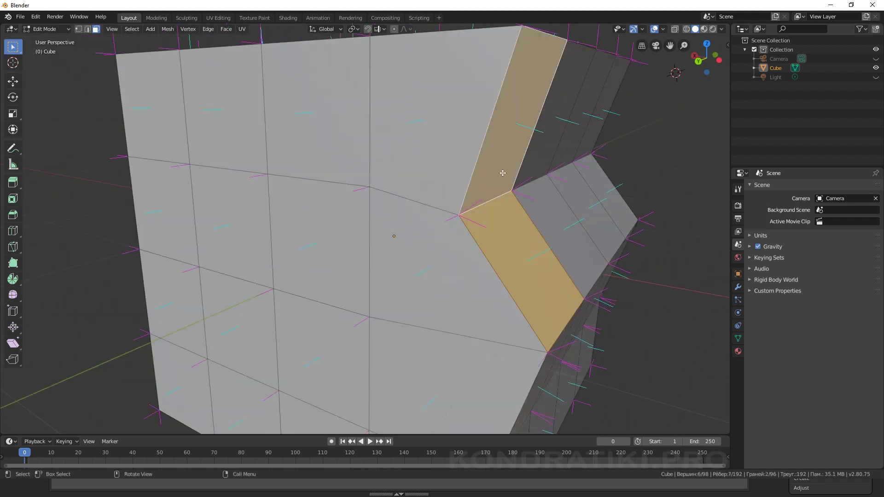
{"action": "scroll", "coordinate": [556, 199], "scroll_direction": "down", "scroll_amount": 4}
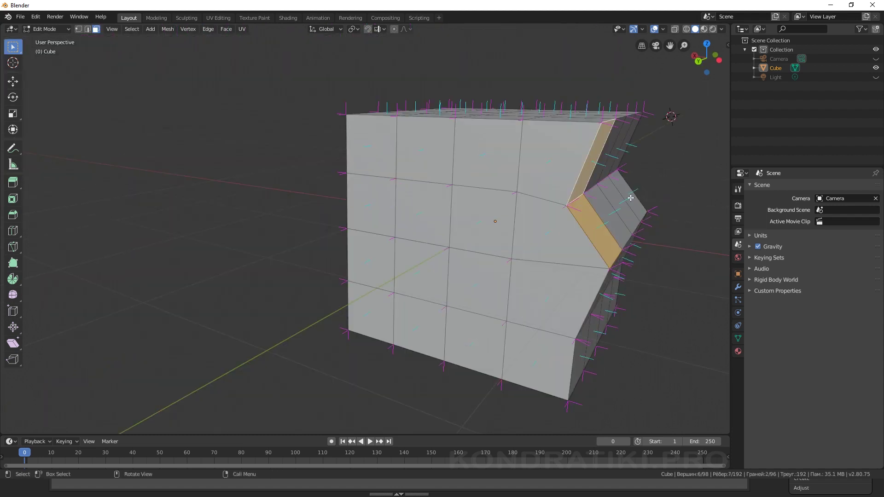
{"action": "middle_click_drag", "start_coordinate": [601, 202], "coordinate": [622, 156]}
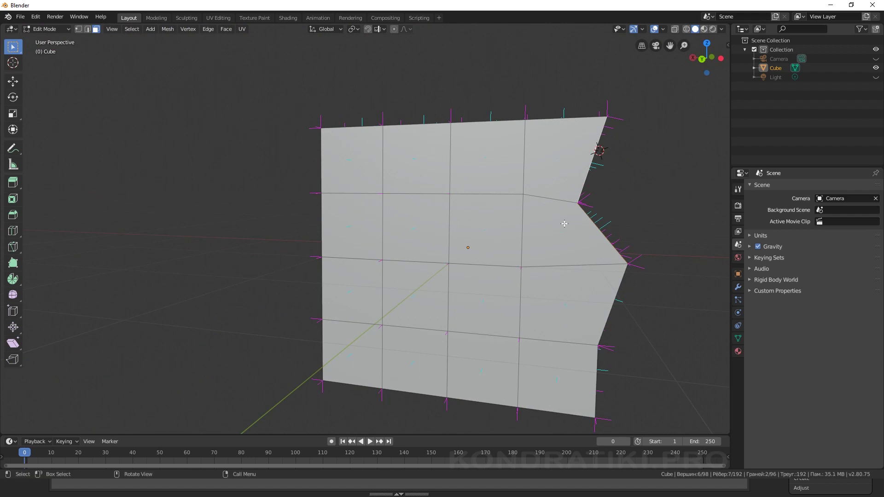
{"action": "middle_click_drag", "start_coordinate": [550, 260], "coordinate": [584, 228], "text": "alt"}
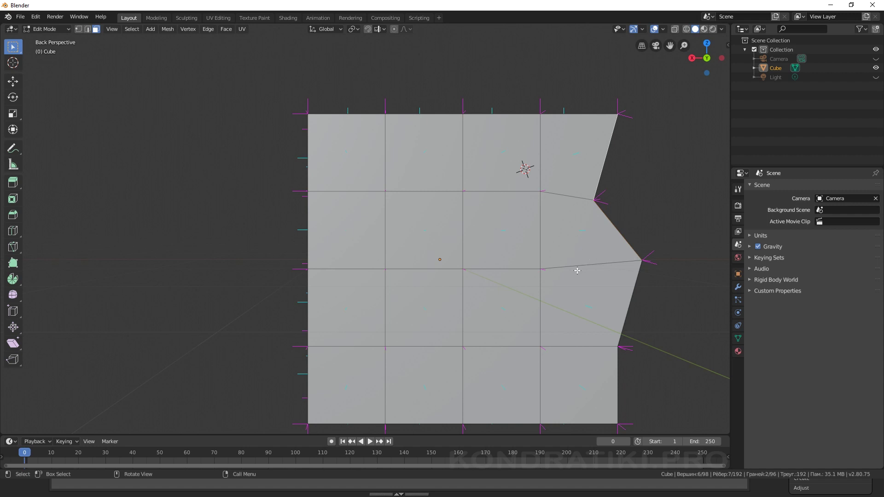
{"action": "middle_click_drag", "start_coordinate": [650, 210], "coordinate": [596, 223]}
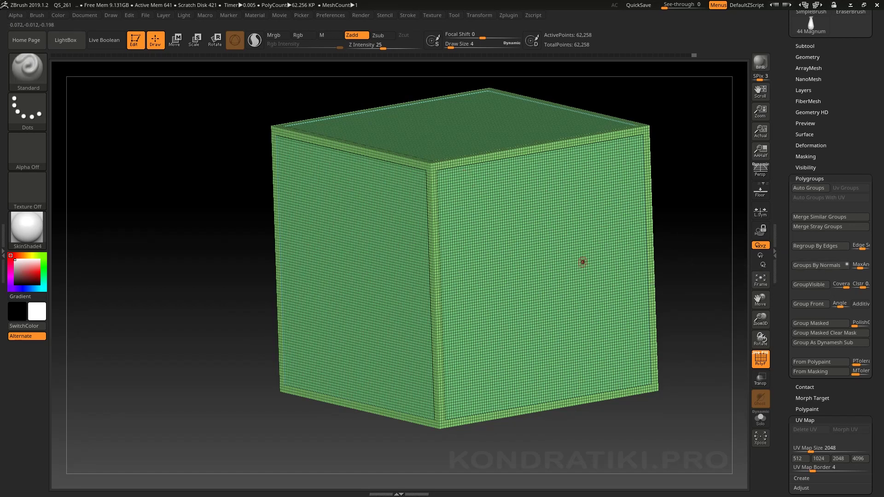
Step: Apply Groups By Normals at MaxAngle 90, leaving the whole cube one green polygroup
{"action": "left_click", "coordinate": [858, 265]}
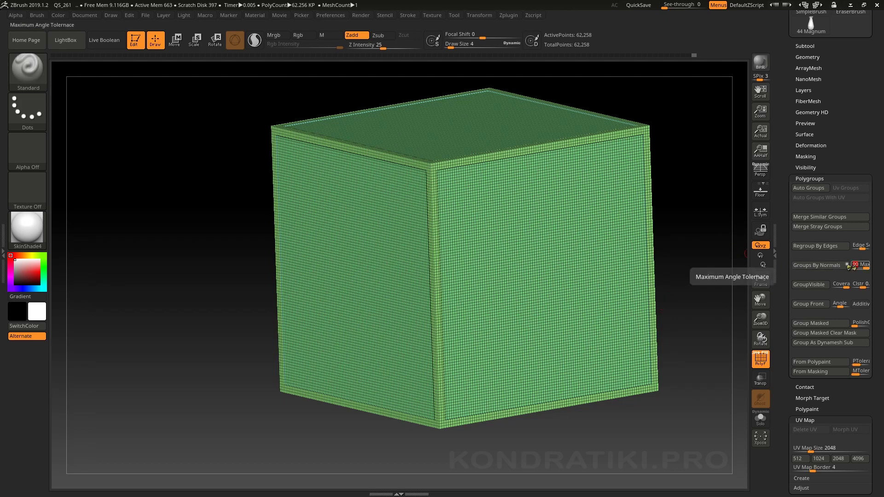
{"action": "left_click", "coordinate": [810, 266]}
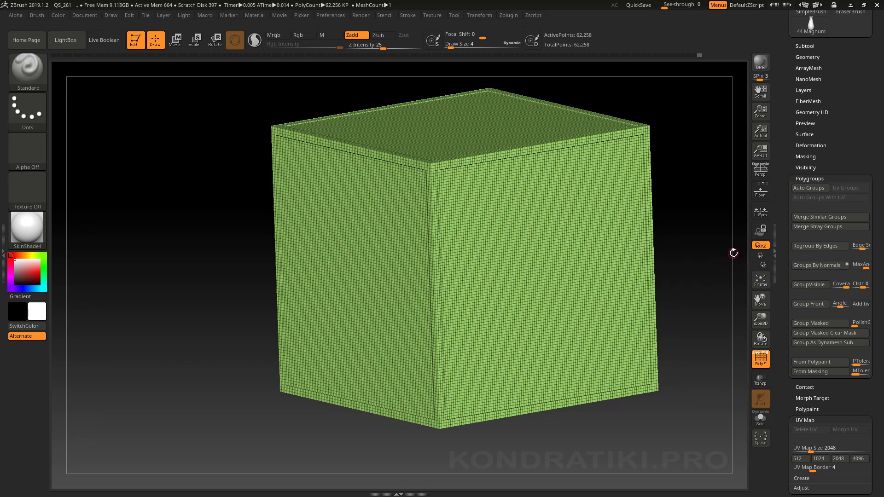
{"action": "mouse_move", "coordinate": [514, 216]}
{"action": "right_mouse_down"}
{"action": "mouse_move", "coordinate": [534, 153]}
{"action": "mouse_move", "coordinate": [577, 180]}
{"action": "right_mouse_up"}
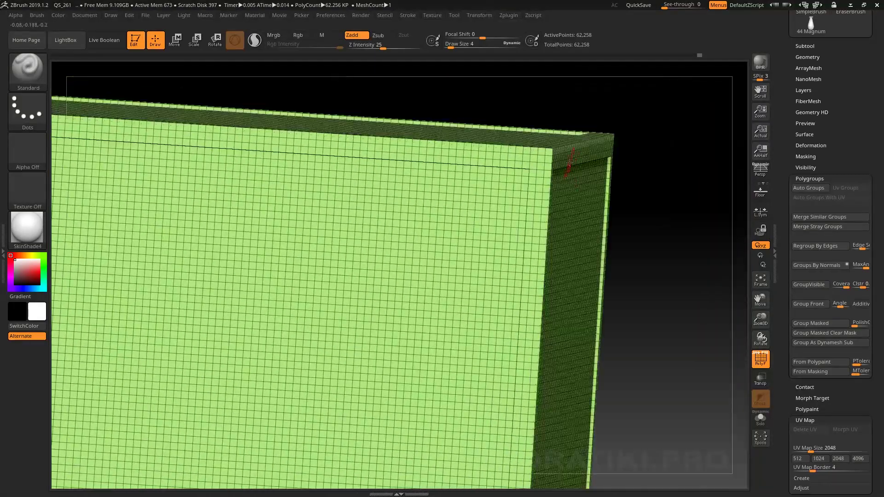
{"action": "right_click_drag", "start_coordinate": [621, 161], "coordinate": [579, 137]}
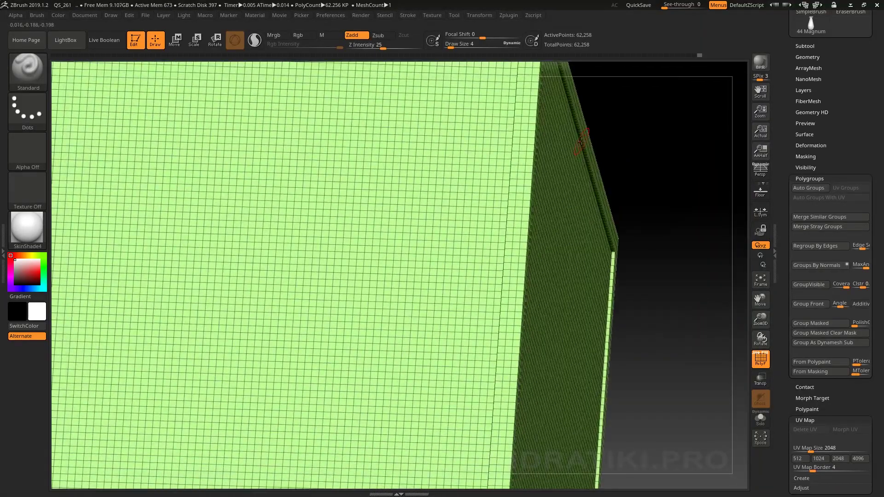
{"action": "right_click_drag", "start_coordinate": [585, 138], "coordinate": [587, 166]}
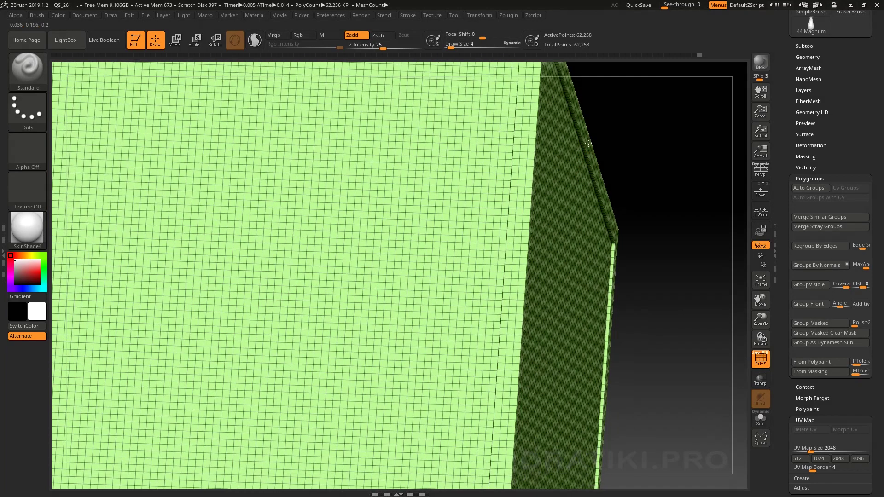
Step: Regroup the cube by normals at MaxAngle 89, giving faces and bevel strips separate colours
{"action": "left_click", "coordinate": [859, 246]}
{"action": "left_click", "coordinate": [859, 265]}
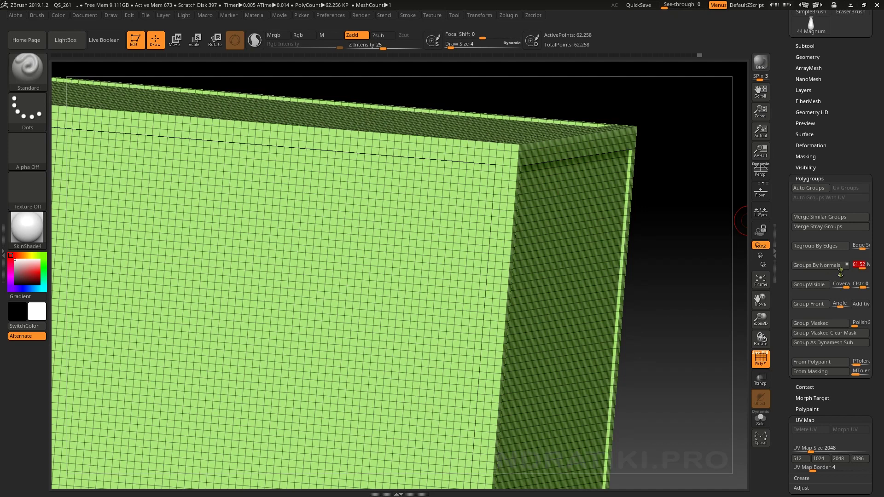
{"action": "type", "text": "89"}
{"action": "key", "text": "Return"}
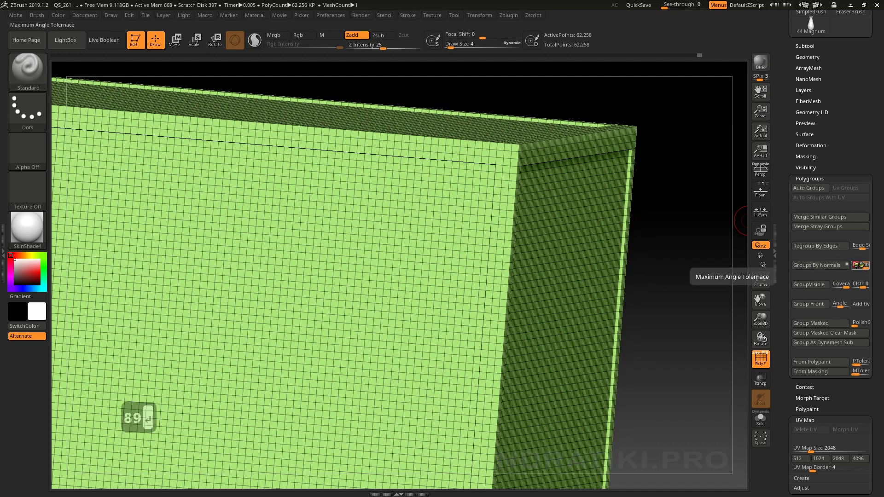
{"action": "left_click", "coordinate": [817, 265]}
{"action": "mouse_move", "coordinate": [716, 227]}
{"action": "right_mouse_down"}
{"action": "mouse_move", "coordinate": [536, 159]}
{"action": "mouse_move", "coordinate": [518, 173]}
{"action": "right_mouse_up"}
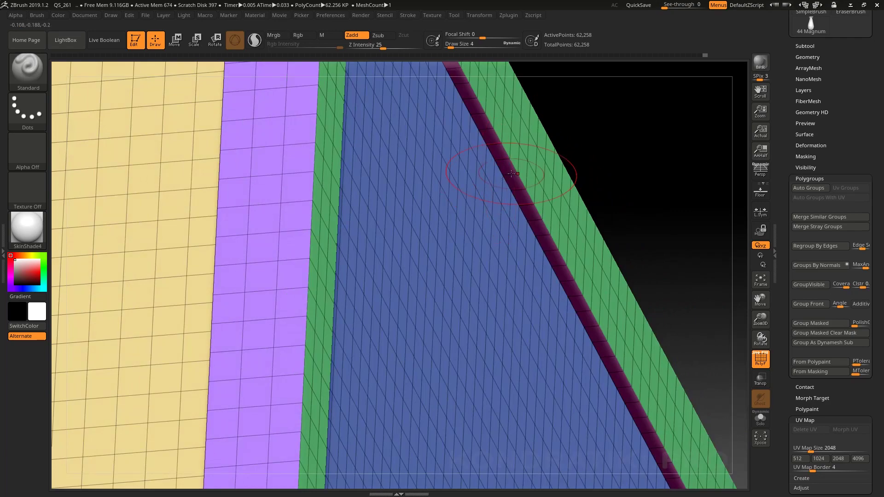
{"action": "mouse_move", "coordinate": [518, 174]}
{"action": "right_mouse_down"}
{"action": "mouse_move", "coordinate": [498, 146]}
{"action": "mouse_move", "coordinate": [501, 199]}
{"action": "right_mouse_up"}
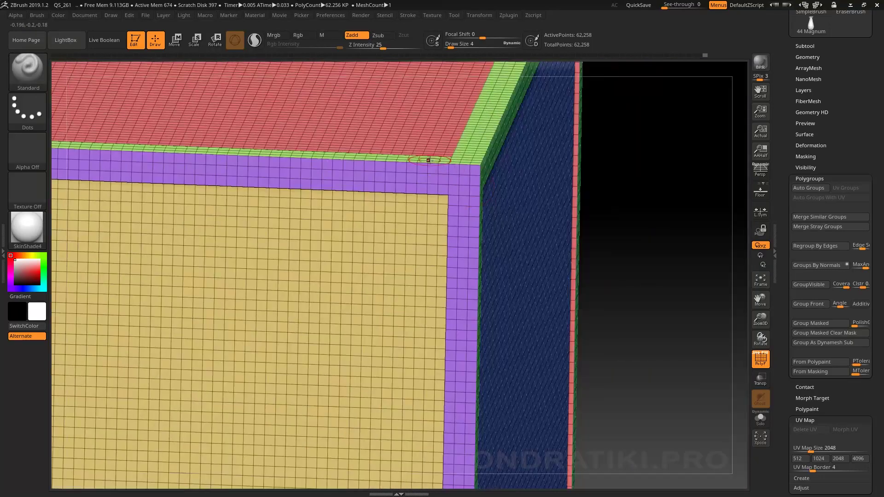
{"action": "mouse_move", "coordinate": [426, 159]}
{"action": "right_mouse_down"}
{"action": "mouse_move", "coordinate": [426, 181]}
{"action": "mouse_move", "coordinate": [478, 127]}
{"action": "mouse_move", "coordinate": [410, 171]}
{"action": "right_mouse_up"}
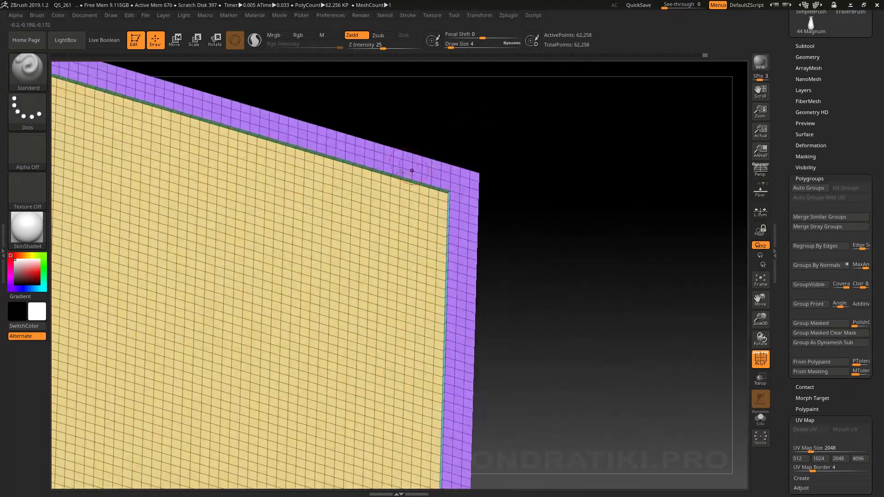
{"action": "mouse_move", "coordinate": [457, 252]}
{"action": "right_mouse_down"}
{"action": "mouse_move", "coordinate": [589, 197]}
{"action": "mouse_move", "coordinate": [487, 219]}
{"action": "mouse_move", "coordinate": [495, 222]}
{"action": "right_mouse_up"}
Step: Apply Groups By Normals to the bag, splitting the eye into a green ring and blue pupil
{"action": "right_click_drag", "start_coordinate": [560, 223], "coordinate": [580, 202]}
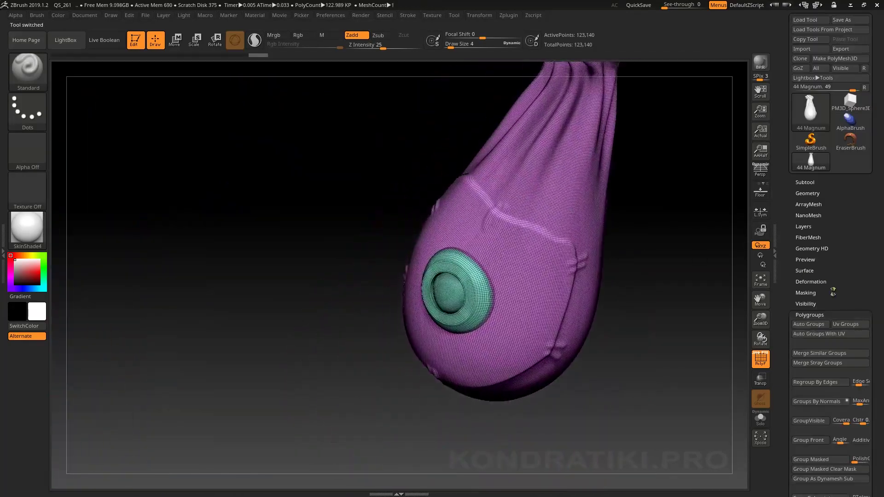
{"action": "left_click_drag", "start_coordinate": [781, 366], "coordinate": [779, 330]}
{"action": "left_click", "coordinate": [814, 357]}
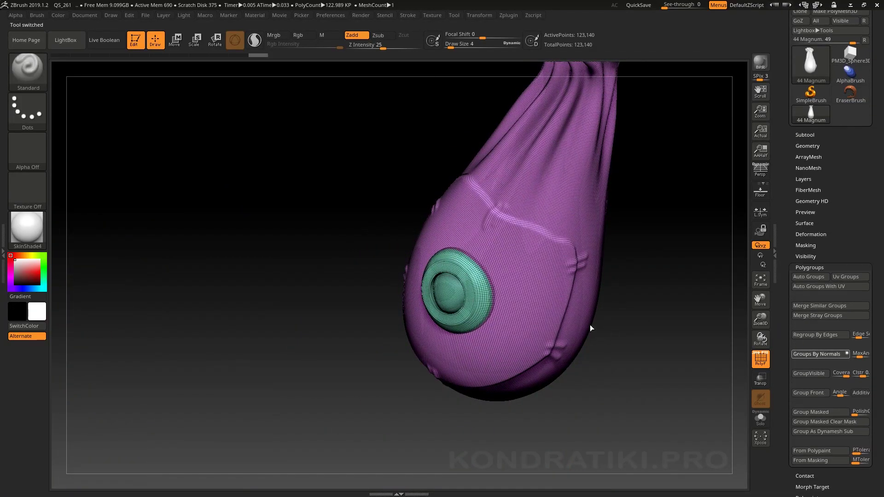
{"action": "mouse_move", "coordinate": [568, 320]}
{"action": "right_mouse_down"}
{"action": "mouse_move", "coordinate": [531, 279]}
{"action": "mouse_move", "coordinate": [490, 282]}
{"action": "mouse_move", "coordinate": [516, 322]}
{"action": "right_mouse_up"}
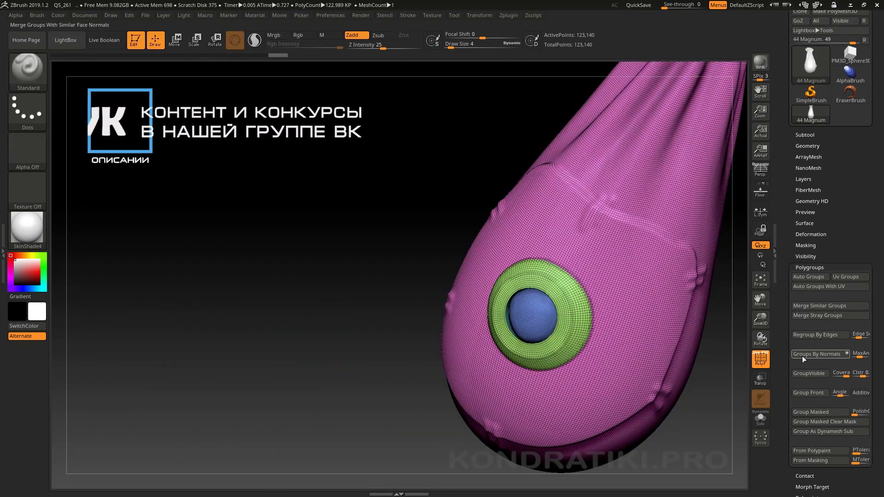